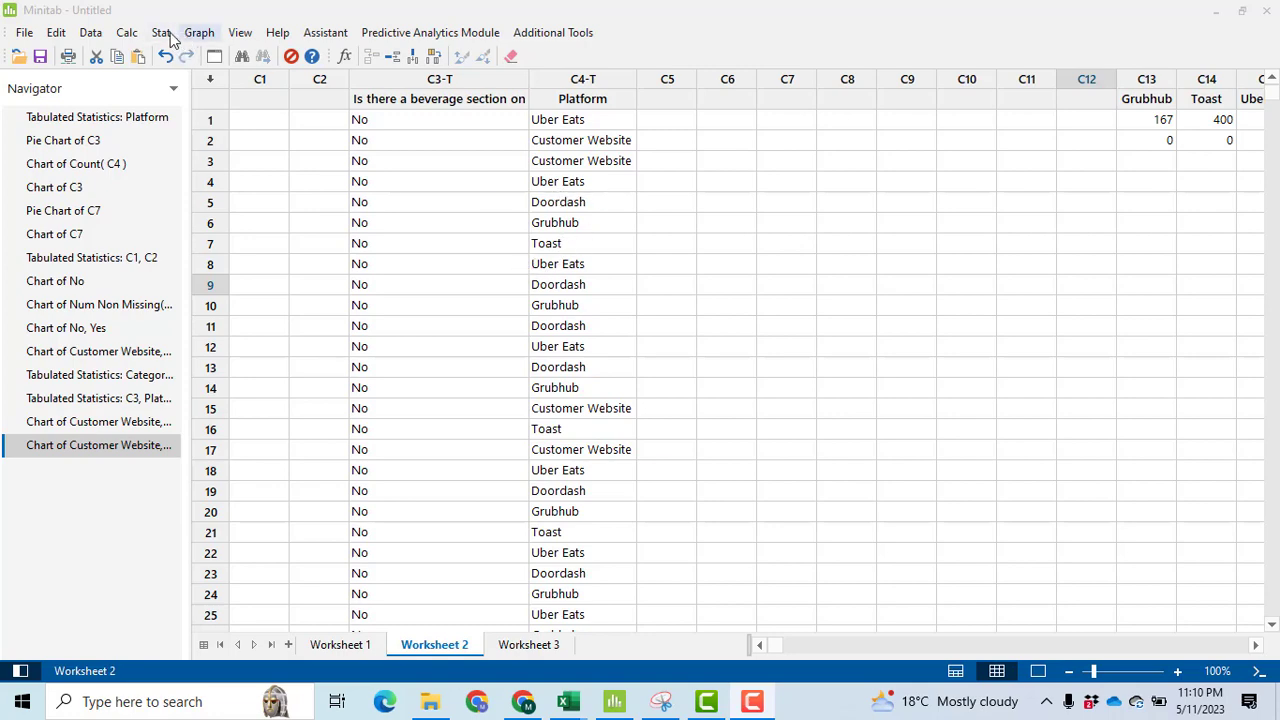
Step: Cross-tabulate column C3 (beverage-section answers) as rows against Platform as columns
{"action": "left_click", "coordinate": [165, 33]}
{"action": "mouse_move", "coordinate": [205, 263]}
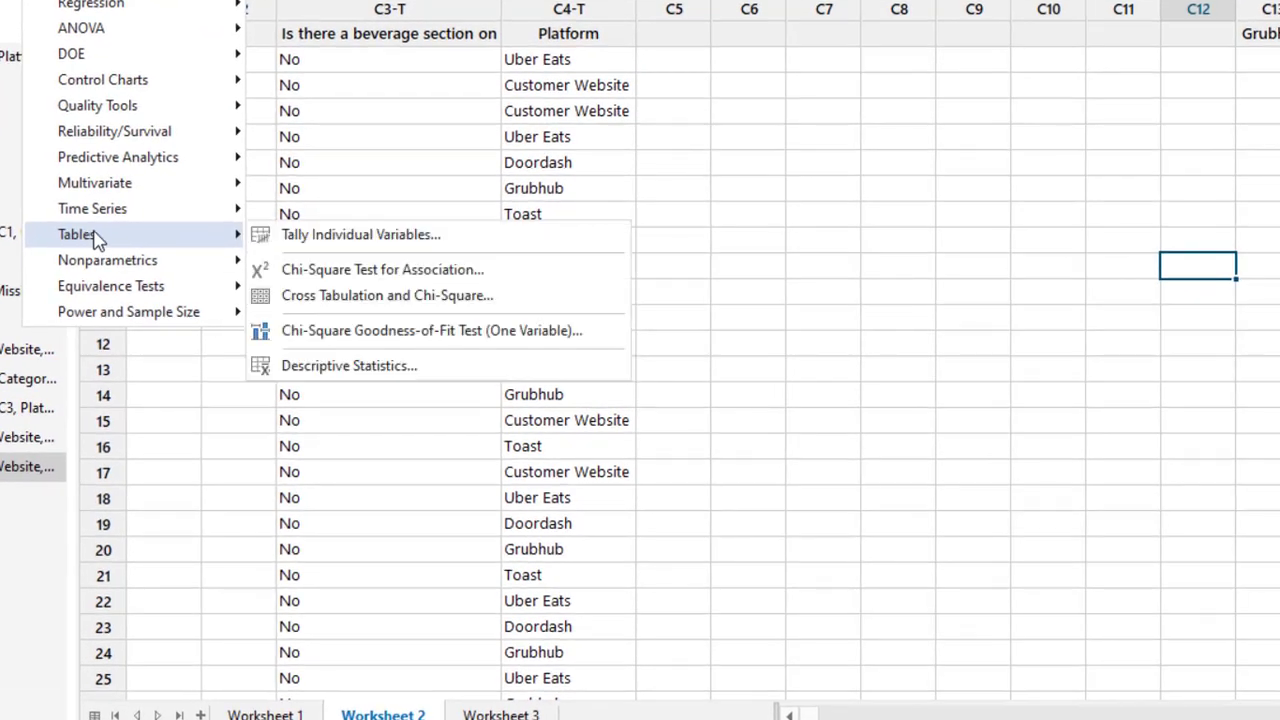
{"action": "left_click", "coordinate": [402, 306]}
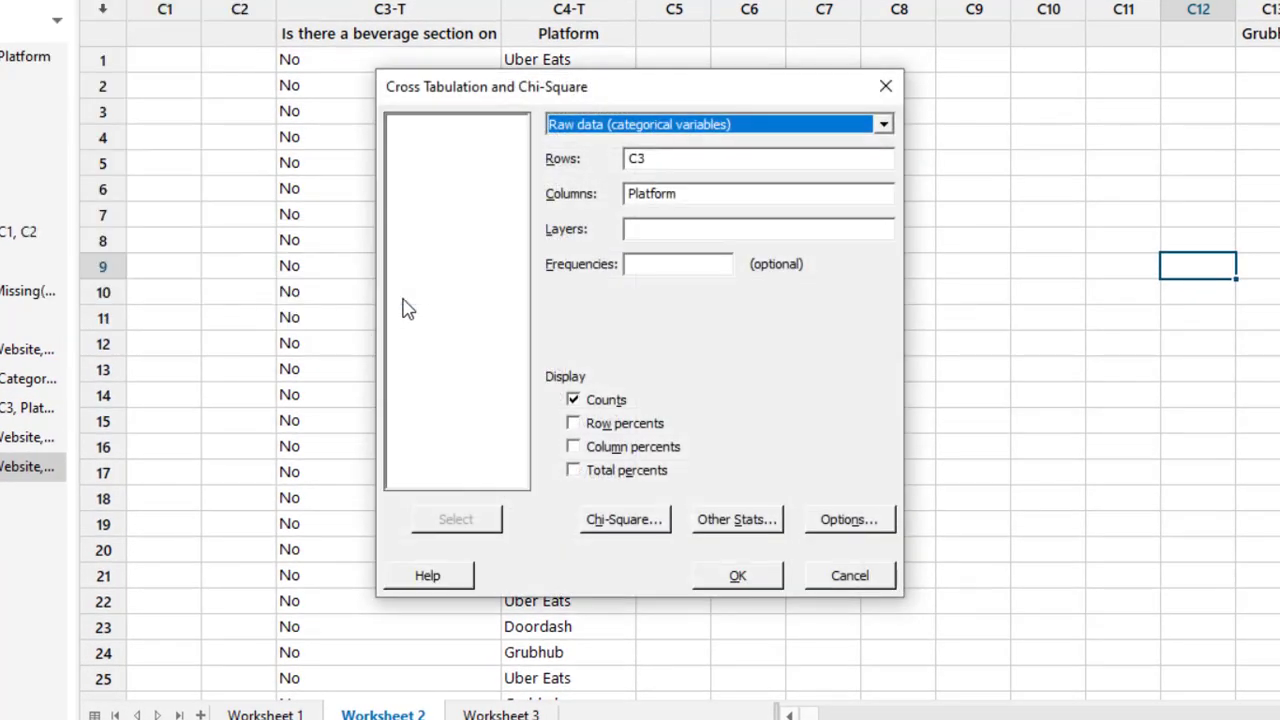
{"action": "left_click", "coordinate": [670, 159]}
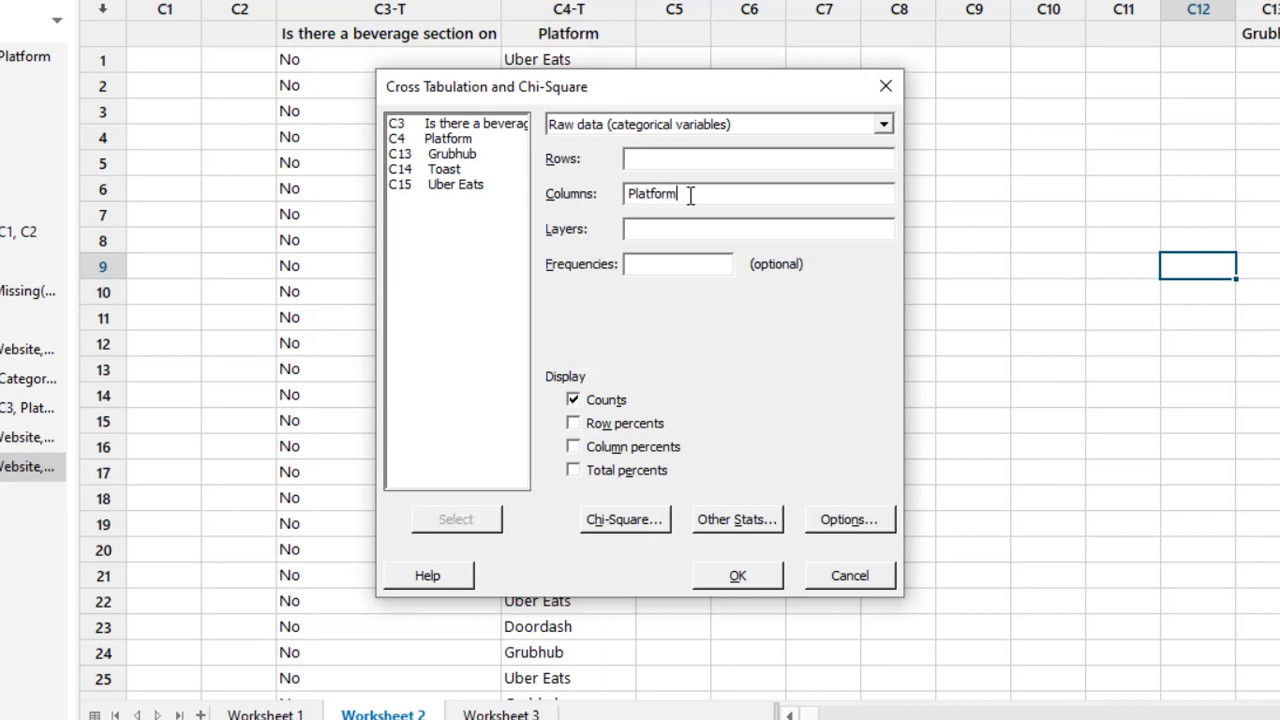
{"action": "left_click", "coordinate": [648, 157]}
{"action": "double_click", "coordinate": [510, 130]}
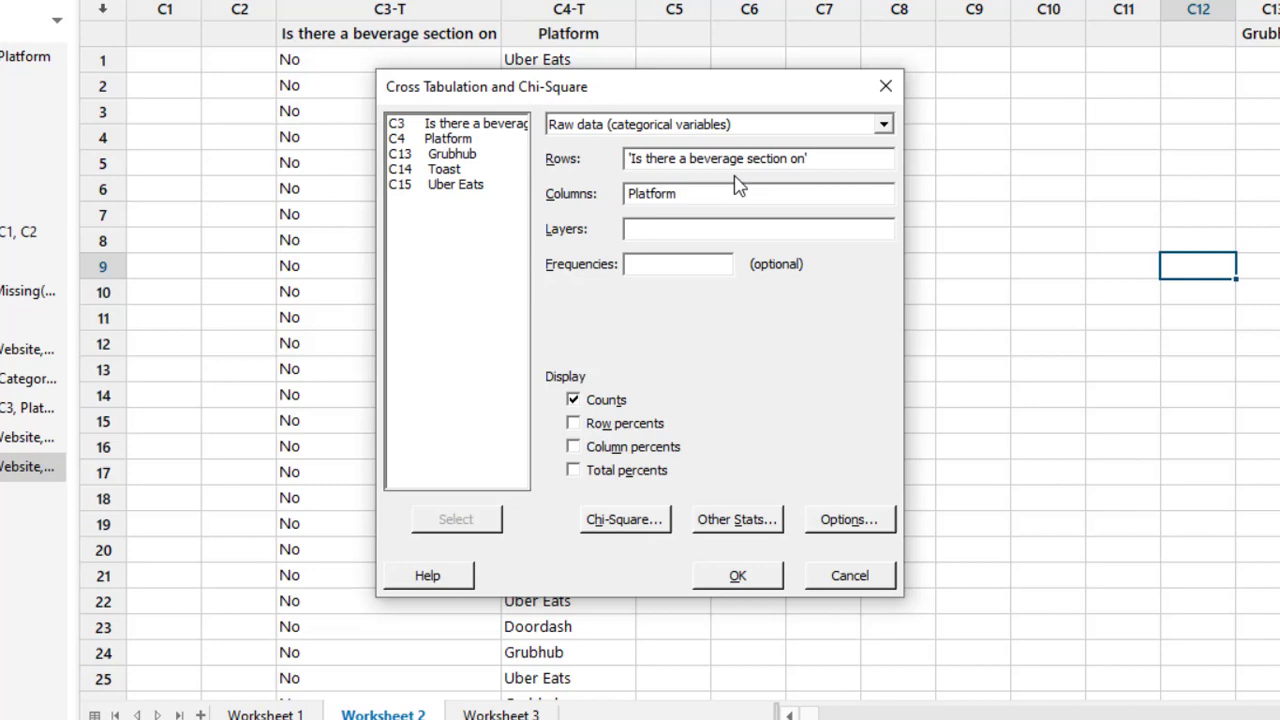
{"action": "left_click", "coordinate": [728, 572]}
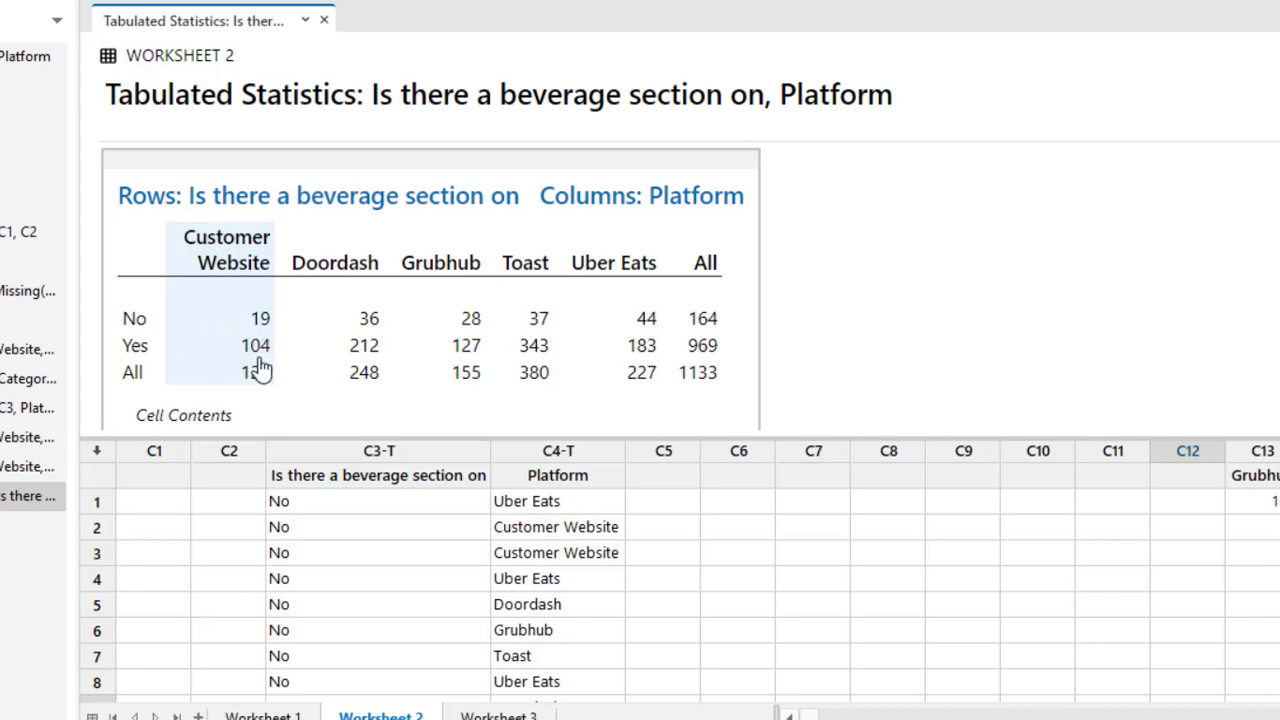
Step: Switch to Worksheet 3's Yes/No counts table and show the worksheet only
{"action": "key", "text": "ctrl+Page_Down"}
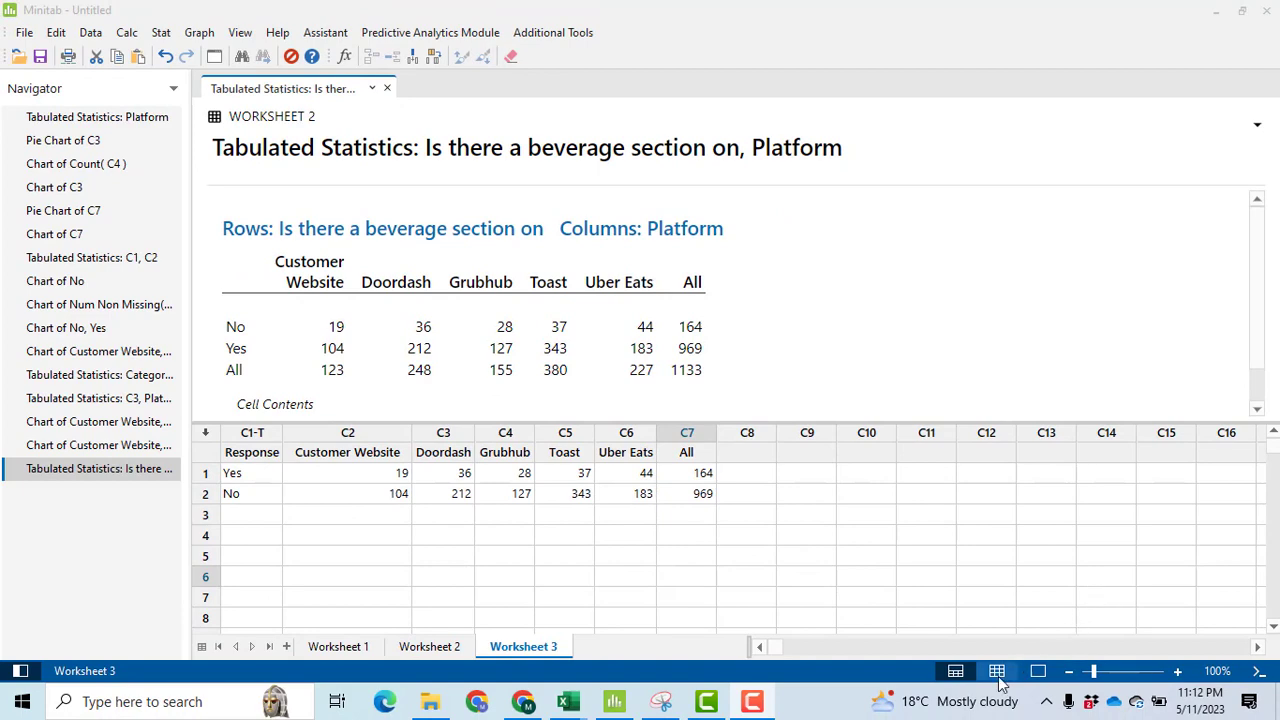
{"action": "left_click", "coordinate": [998, 676]}
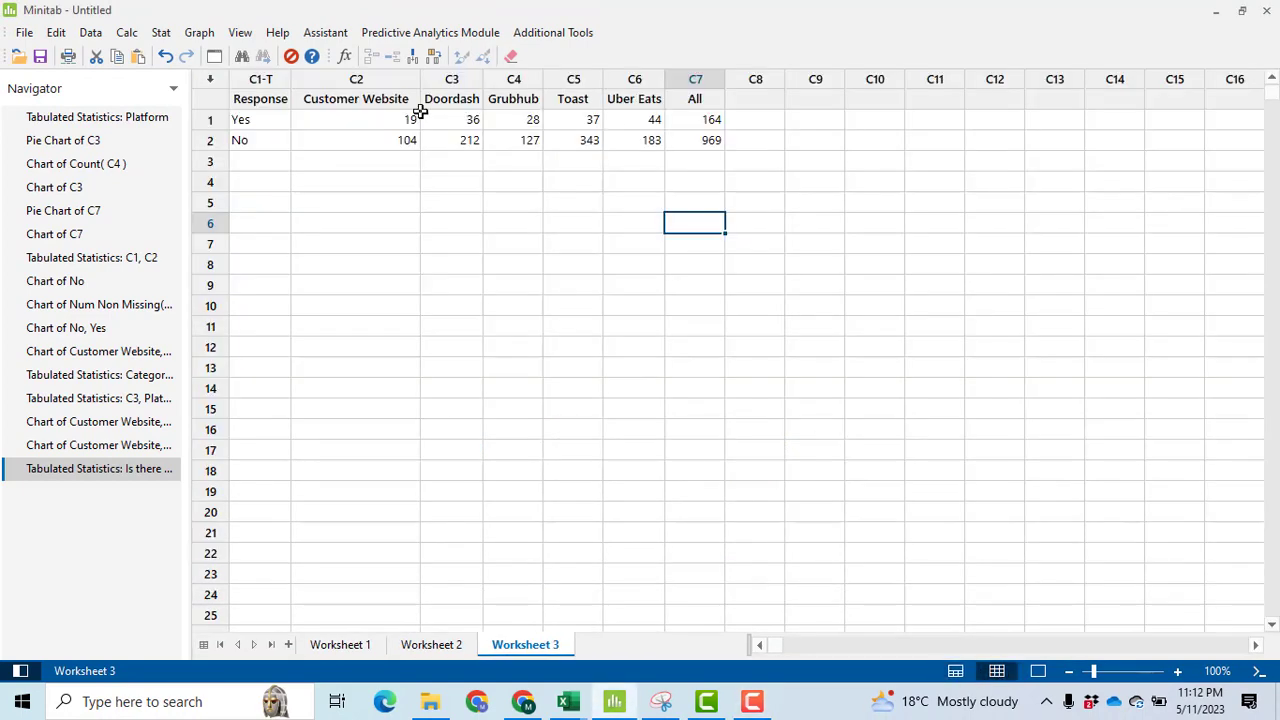
{"action": "left_click", "coordinate": [199, 32]}
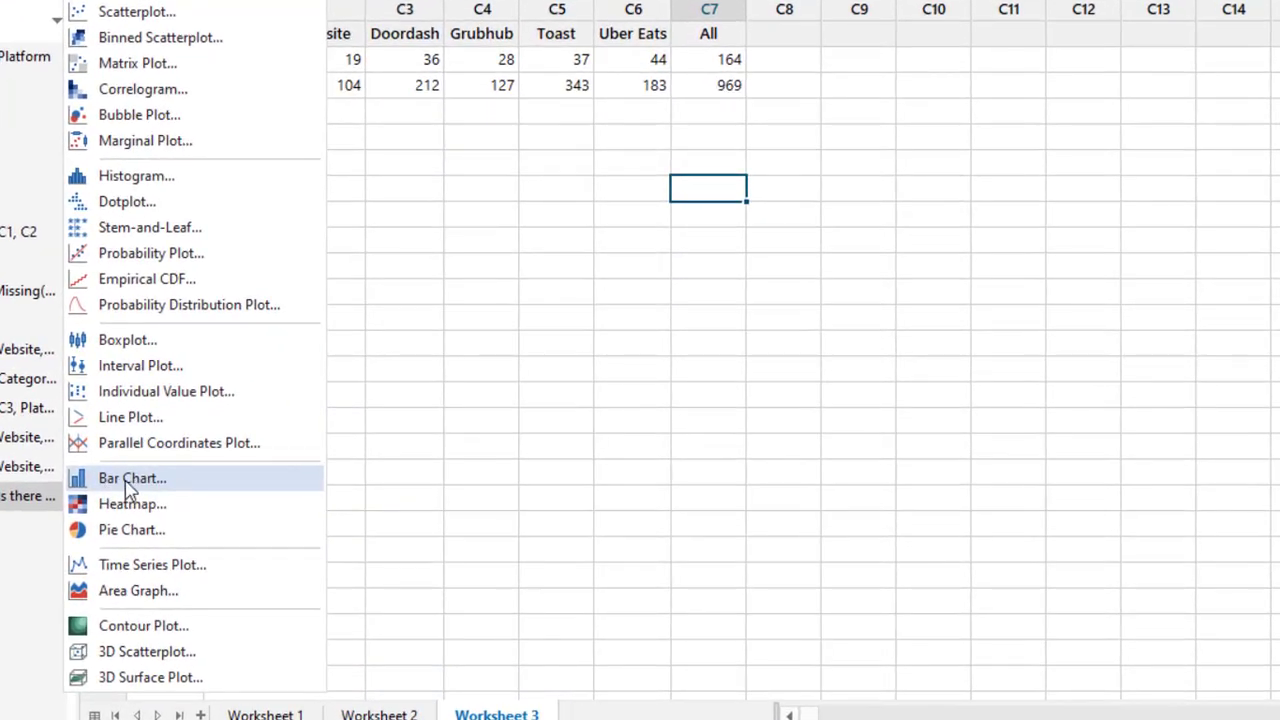
Step: Start a Bar Chart of Values from a table with the Two-way table Stack type
{"action": "left_click", "coordinate": [130, 480]}
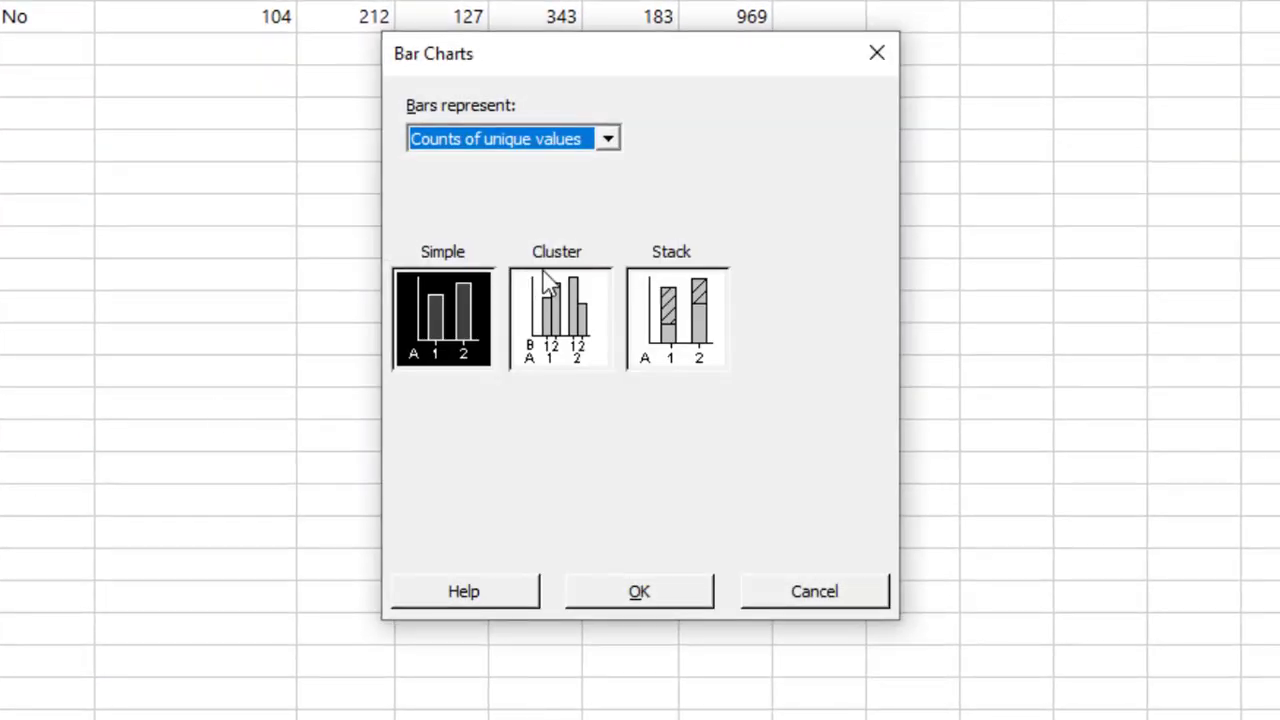
{"action": "left_click", "coordinate": [608, 141]}
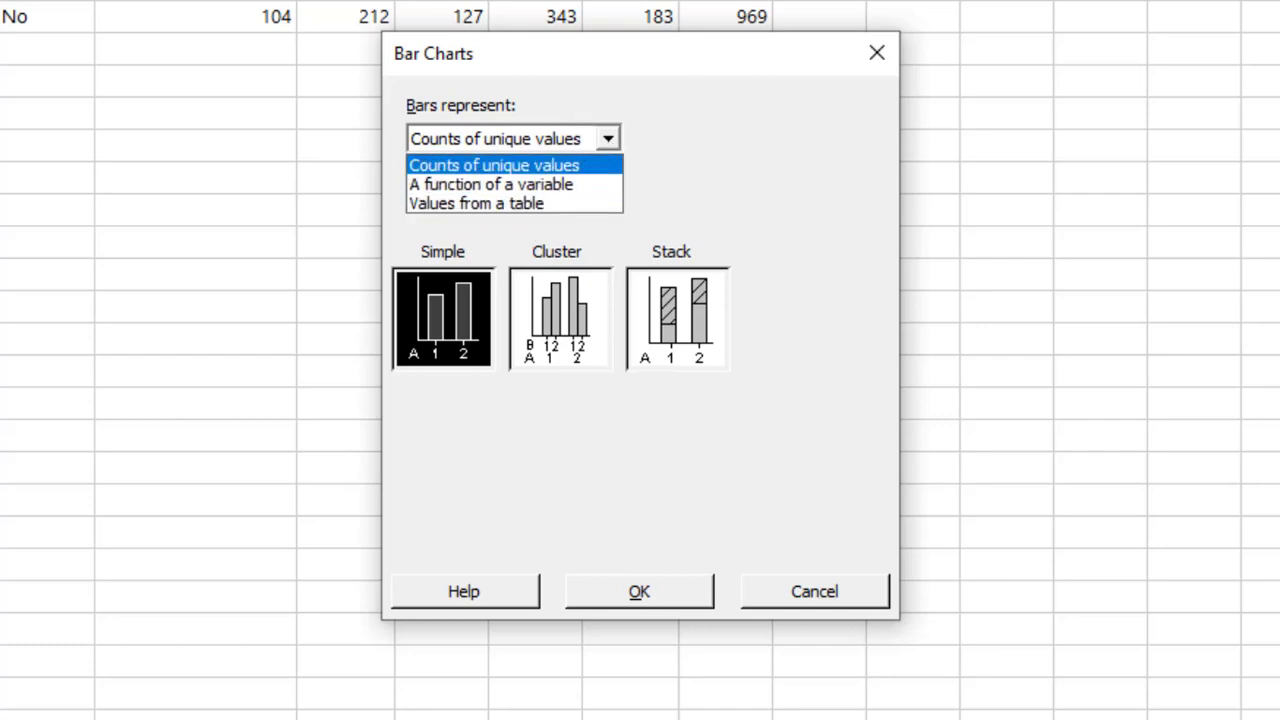
{"action": "left_click", "coordinate": [545, 205]}
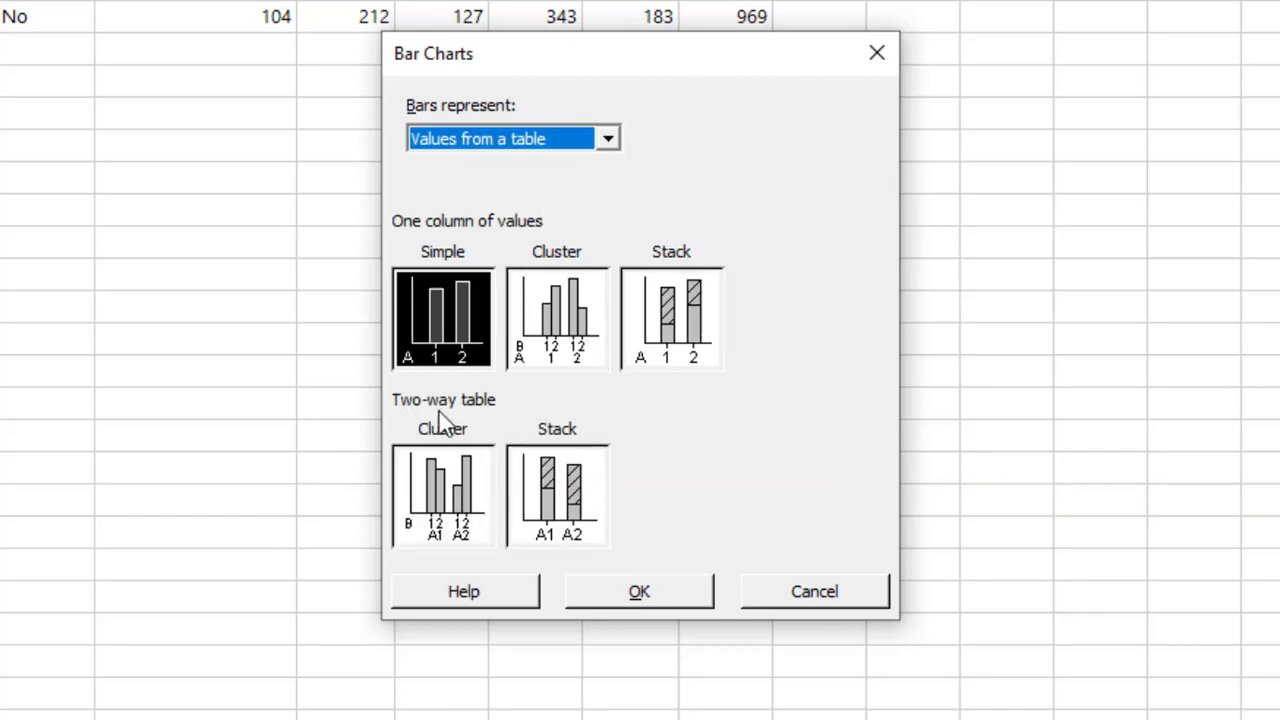
{"action": "left_click", "coordinate": [592, 522]}
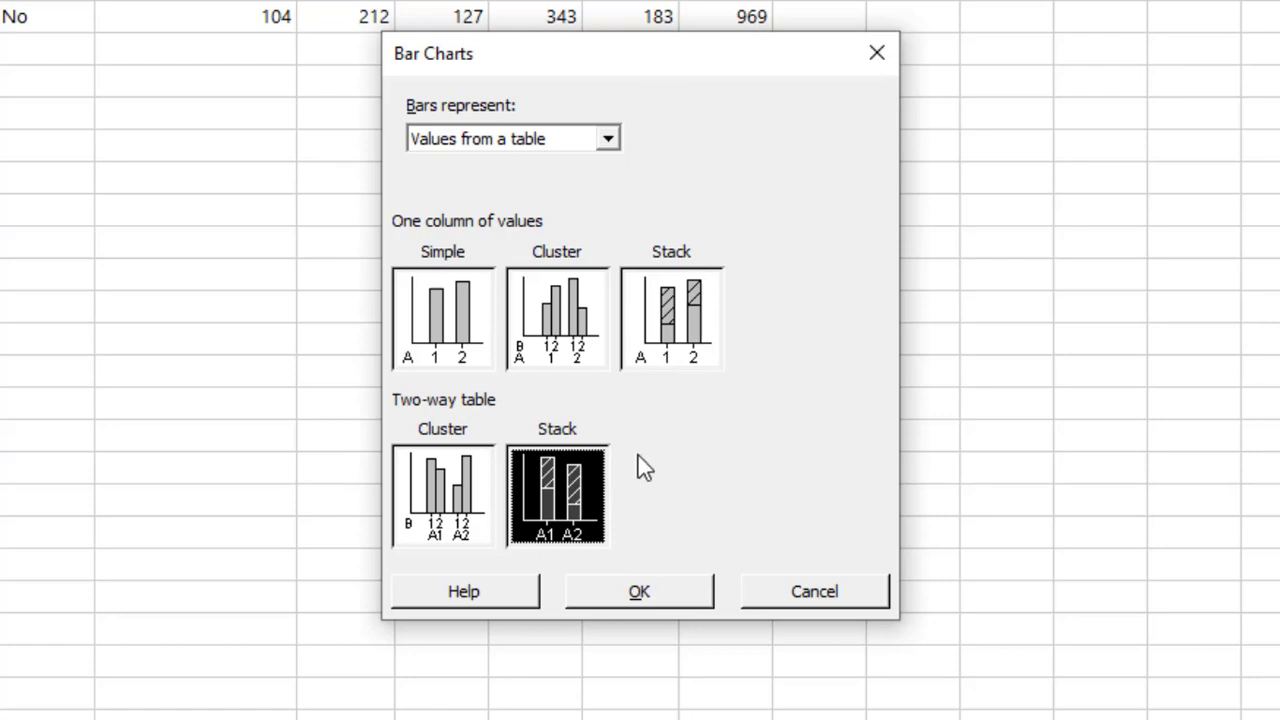
Step: Use columns C2–C6, Customer Website through Uber Eats, as graph variables, with Response as row labels
{"action": "left_click", "coordinate": [636, 598]}
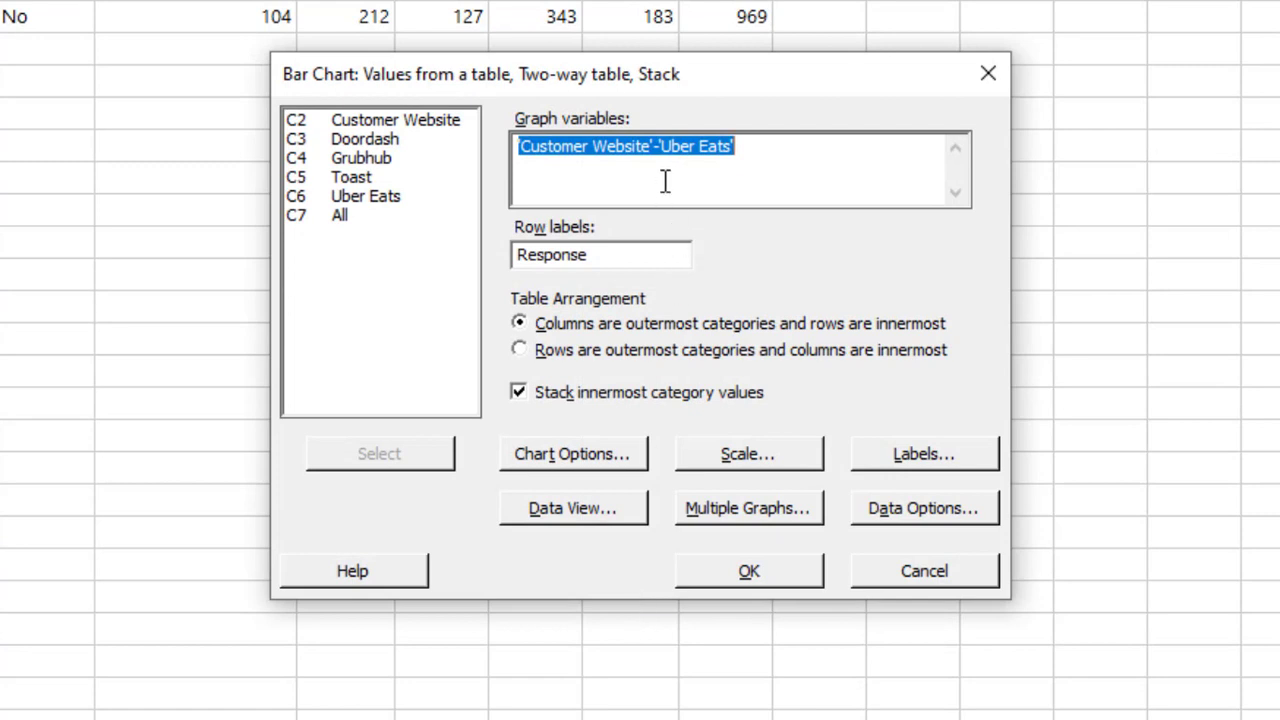
{"action": "key", "text": "Delete"}
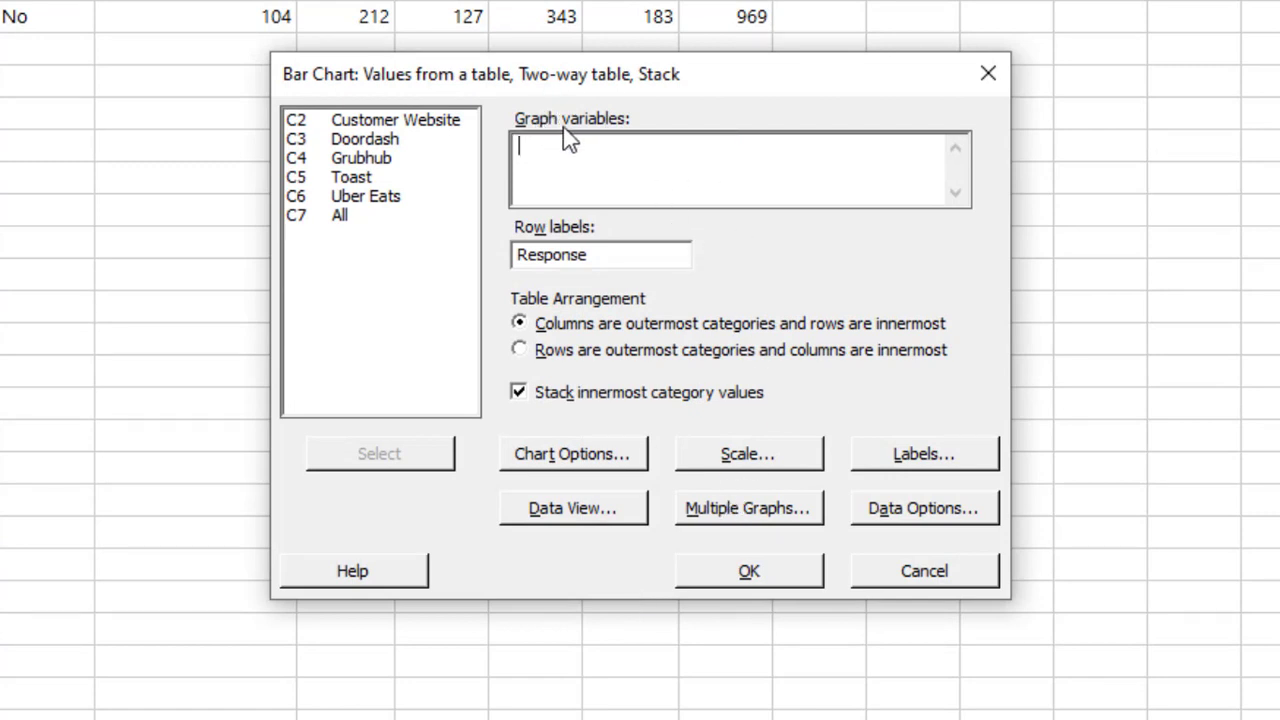
{"action": "left_click", "coordinate": [413, 124]}
{"action": "left_click", "coordinate": [415, 139]}
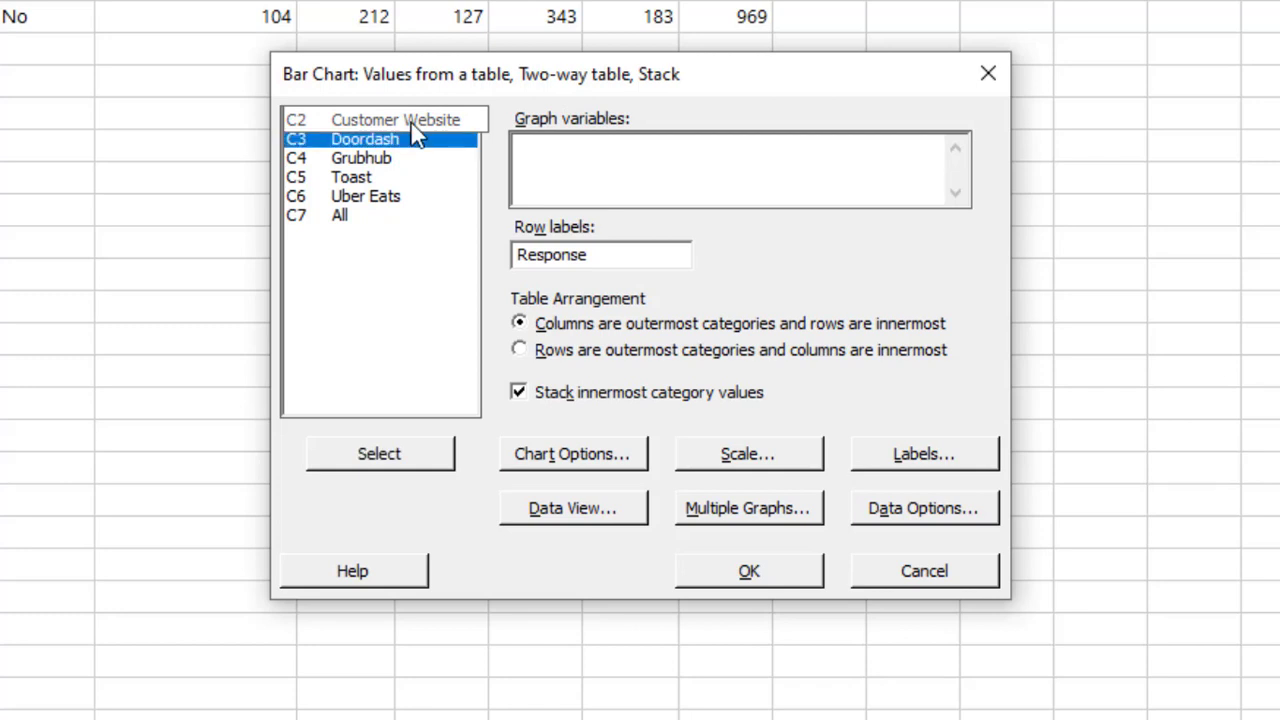
{"action": "key", "text": "shift+Down"}
{"action": "key", "text": "shift+Down"}
{"action": "key", "text": "shift+Down"}
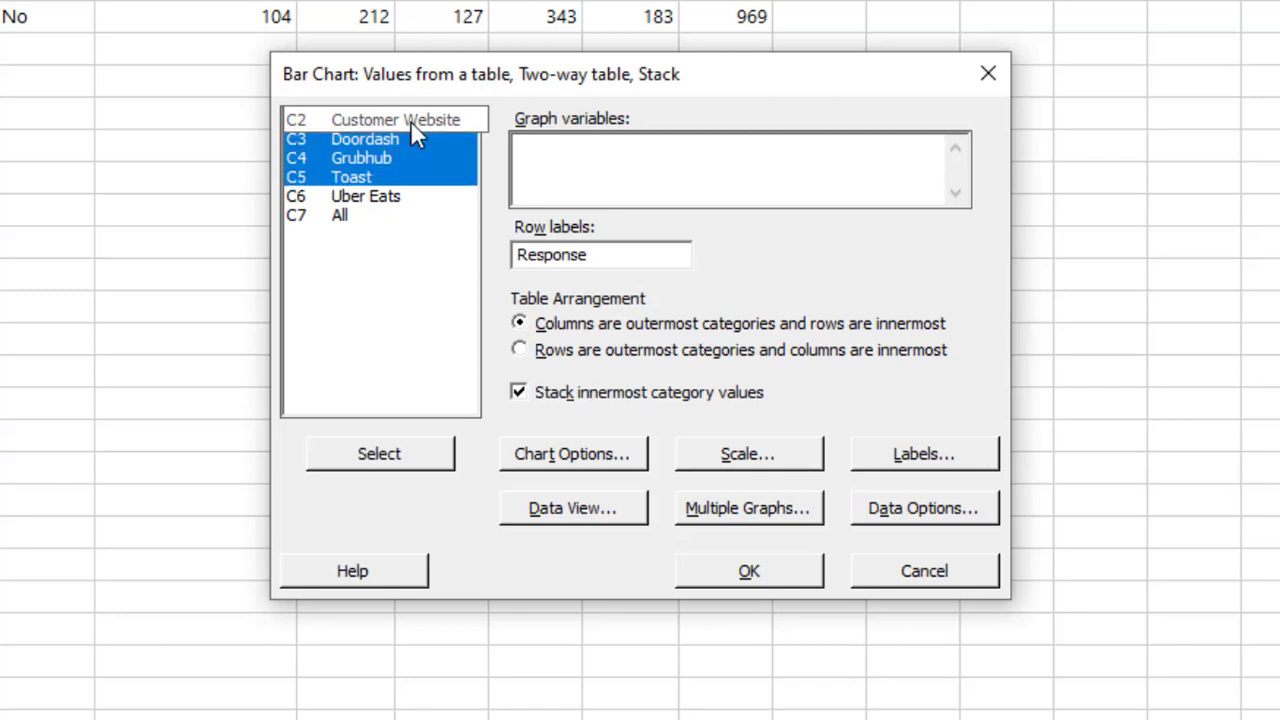
{"action": "left_click", "coordinate": [411, 121], "text": "ctrl"}
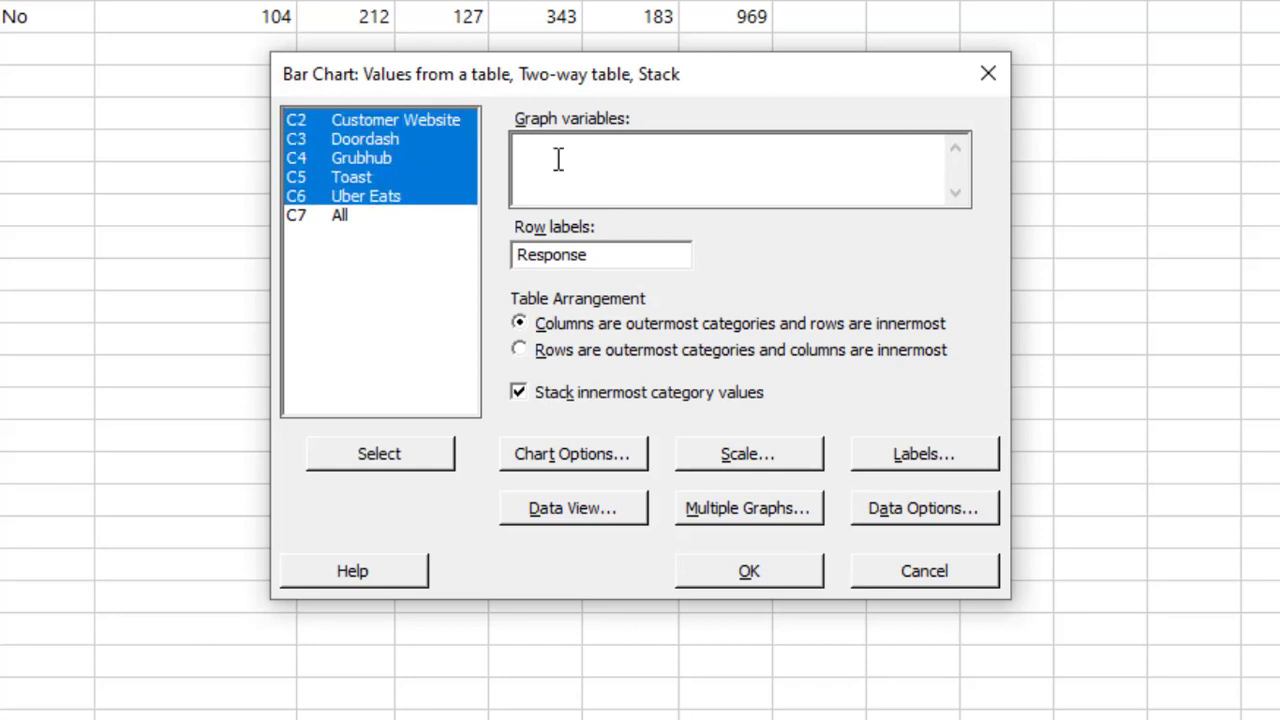
{"action": "left_click", "coordinate": [414, 462]}
{"action": "left_click", "coordinate": [622, 256]}
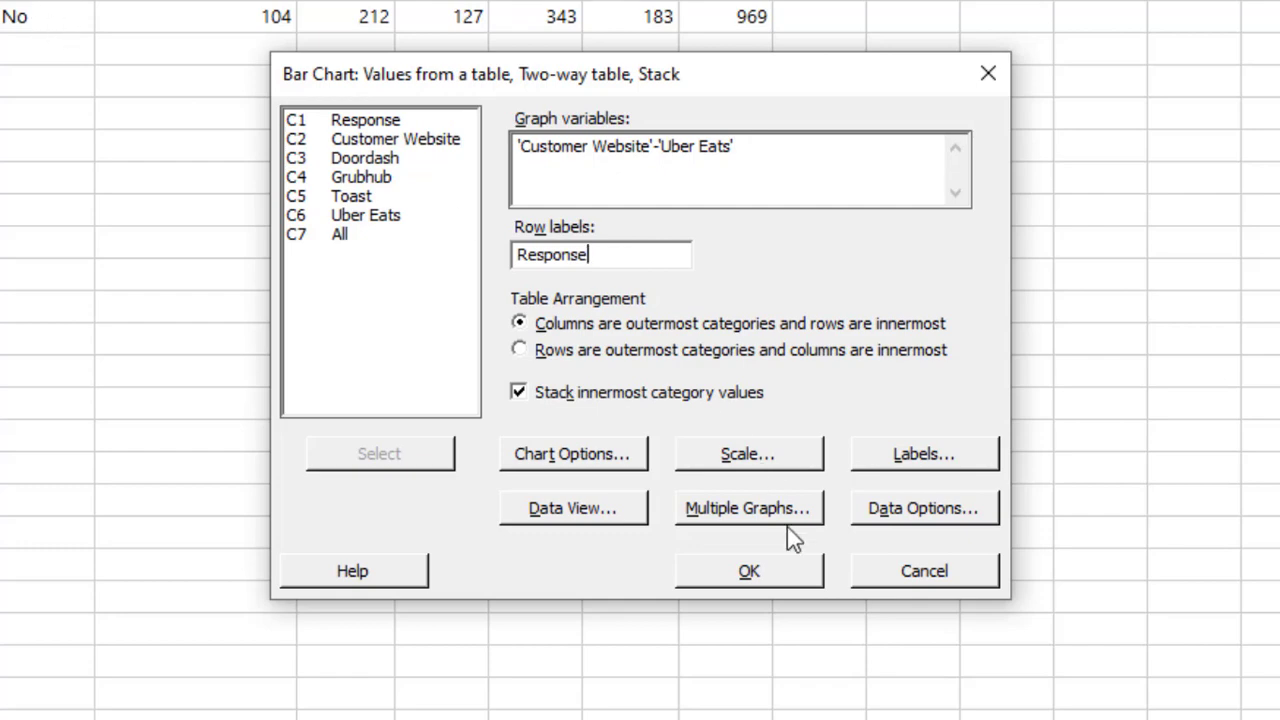
Step: Create the stacked bar chart, show it in the output-only view, and open it for editing
{"action": "left_click", "coordinate": [757, 572]}
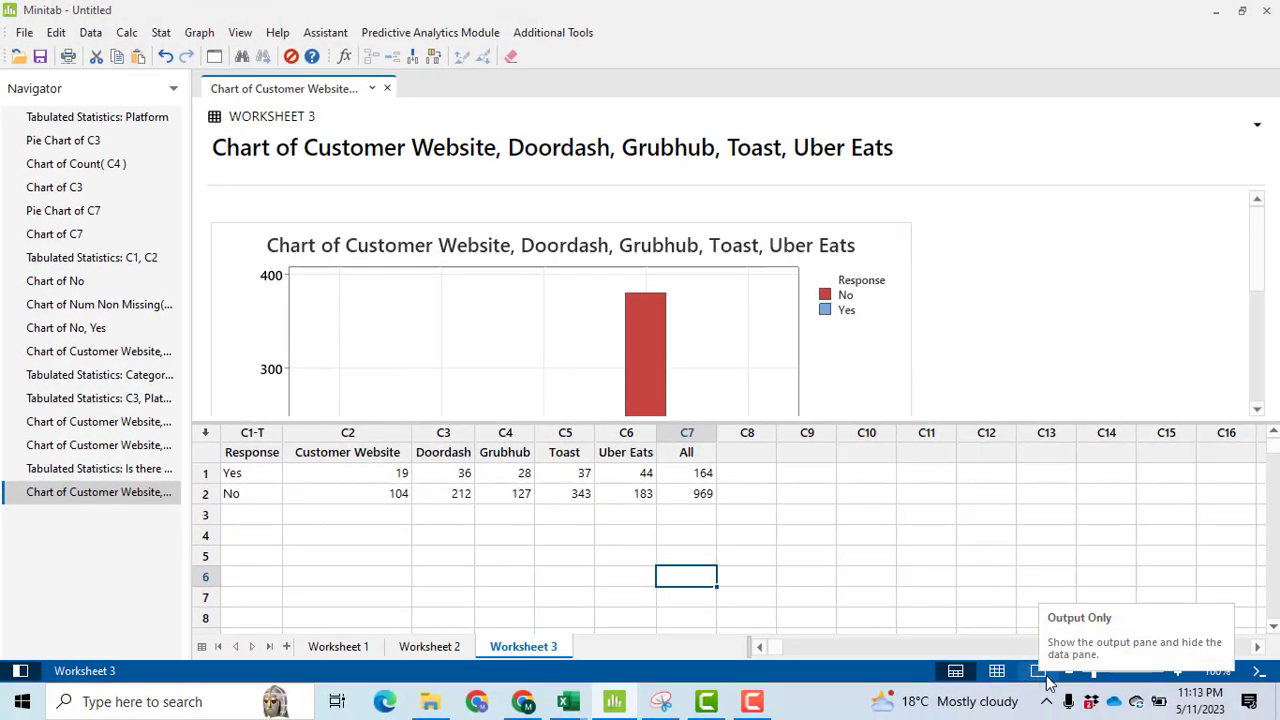
{"action": "left_click", "coordinate": [1046, 680]}
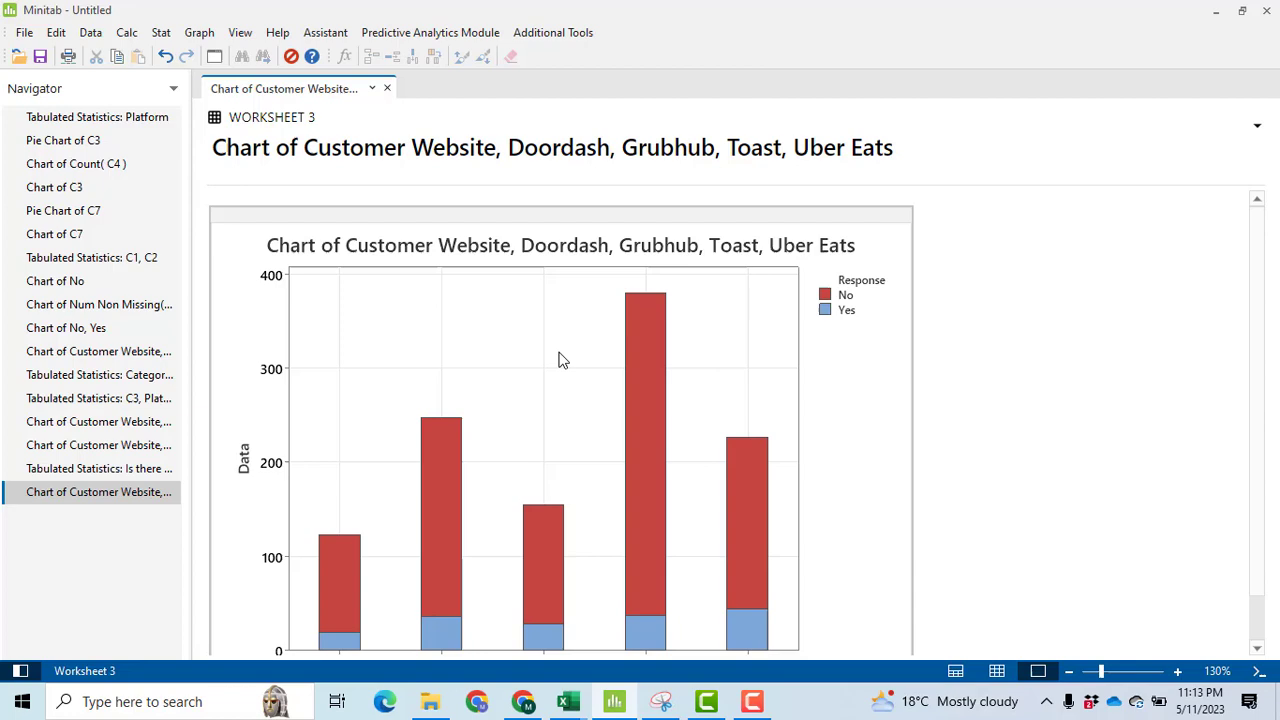
{"action": "scroll", "coordinate": [556, 347], "scroll_direction": "down", "scroll_amount": 1}
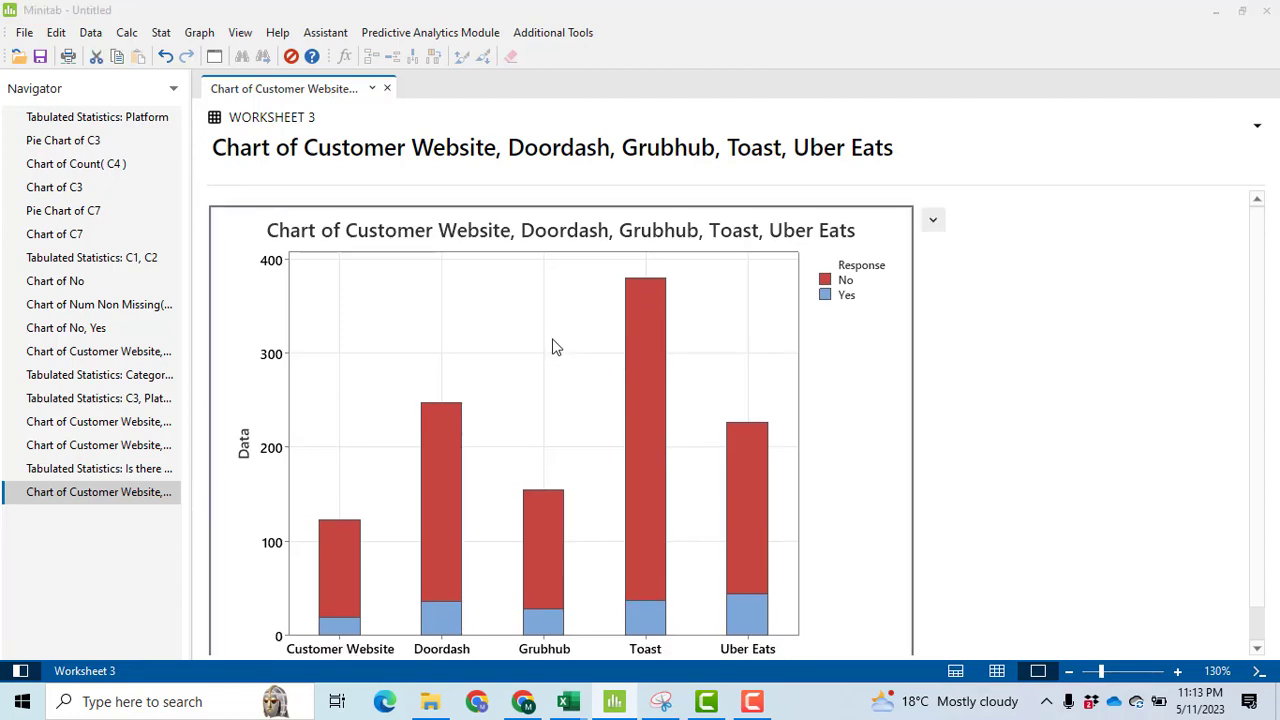
{"action": "double_click", "coordinate": [558, 337]}
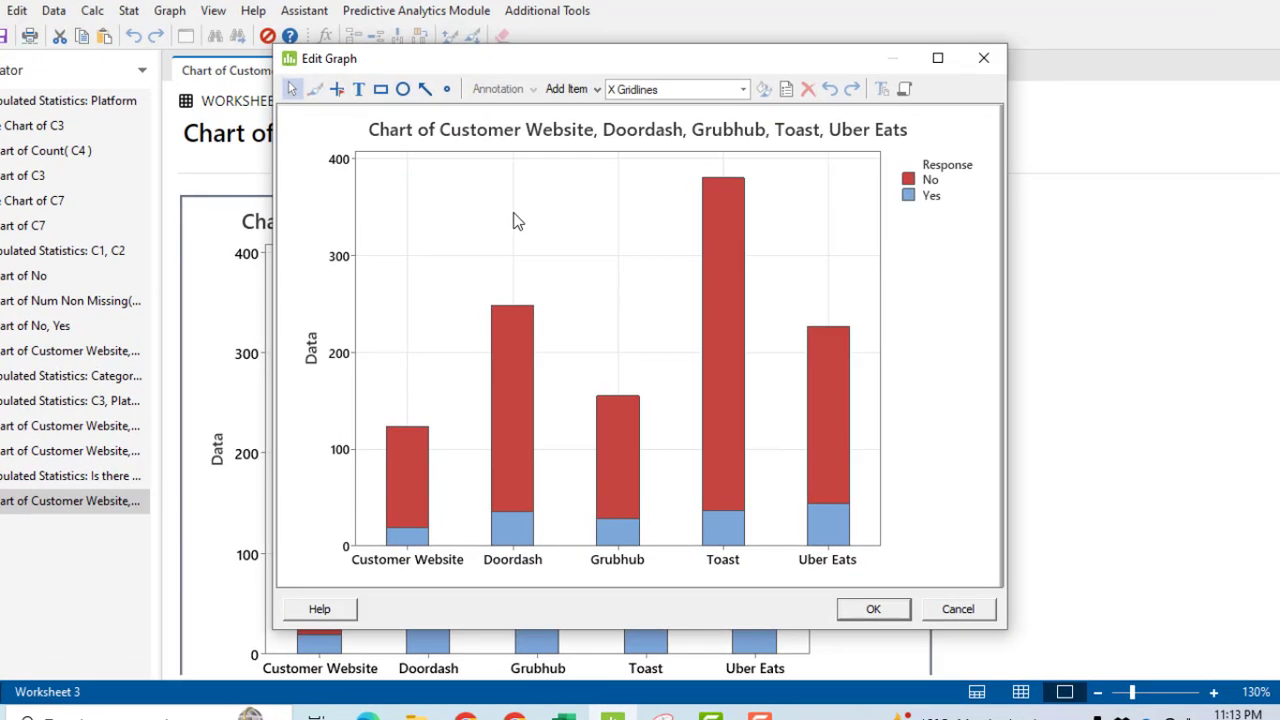
Step: Set the gridline type to None and apply the same setting to all scales
{"action": "double_click", "coordinate": [517, 222]}
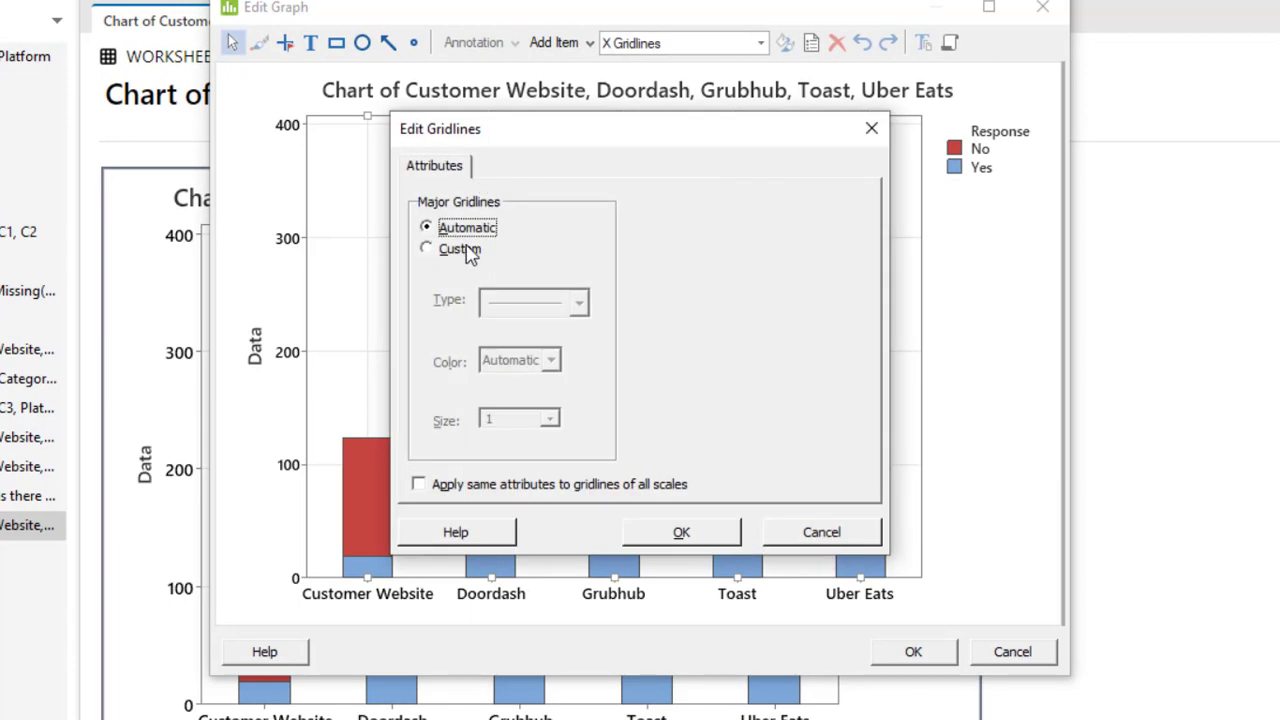
{"action": "left_click", "coordinate": [462, 249]}
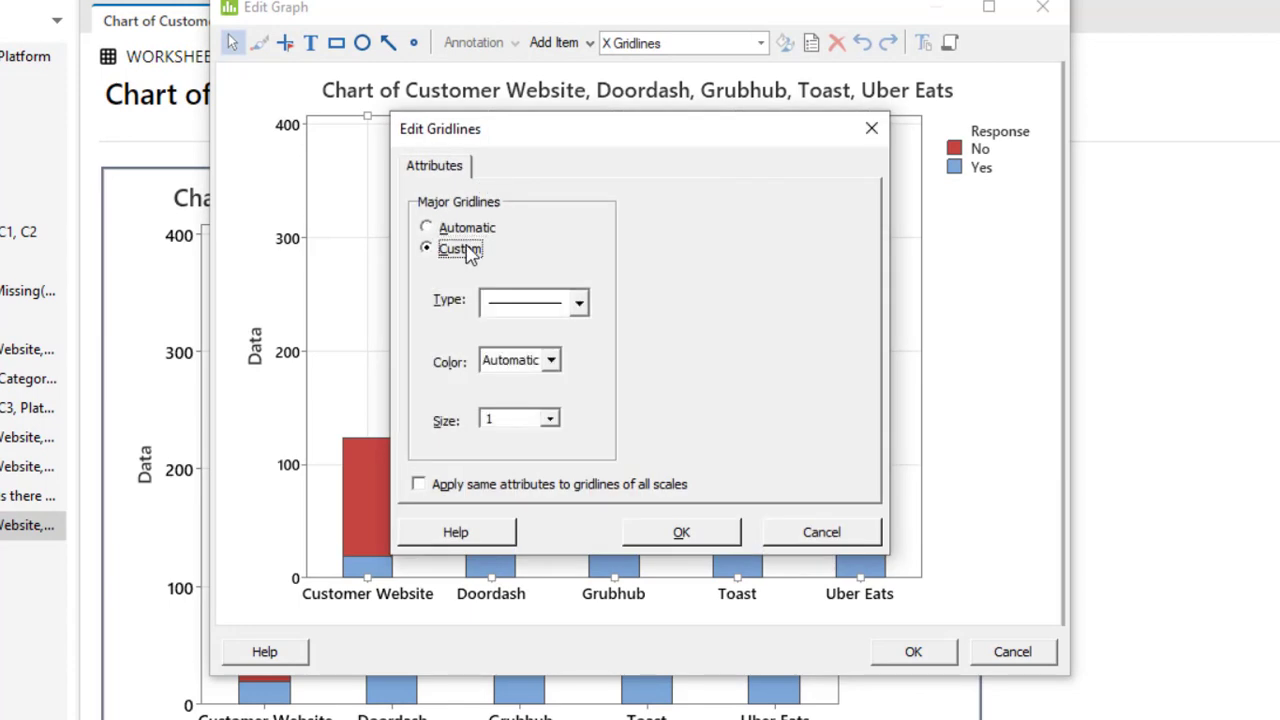
{"action": "left_click", "coordinate": [580, 304]}
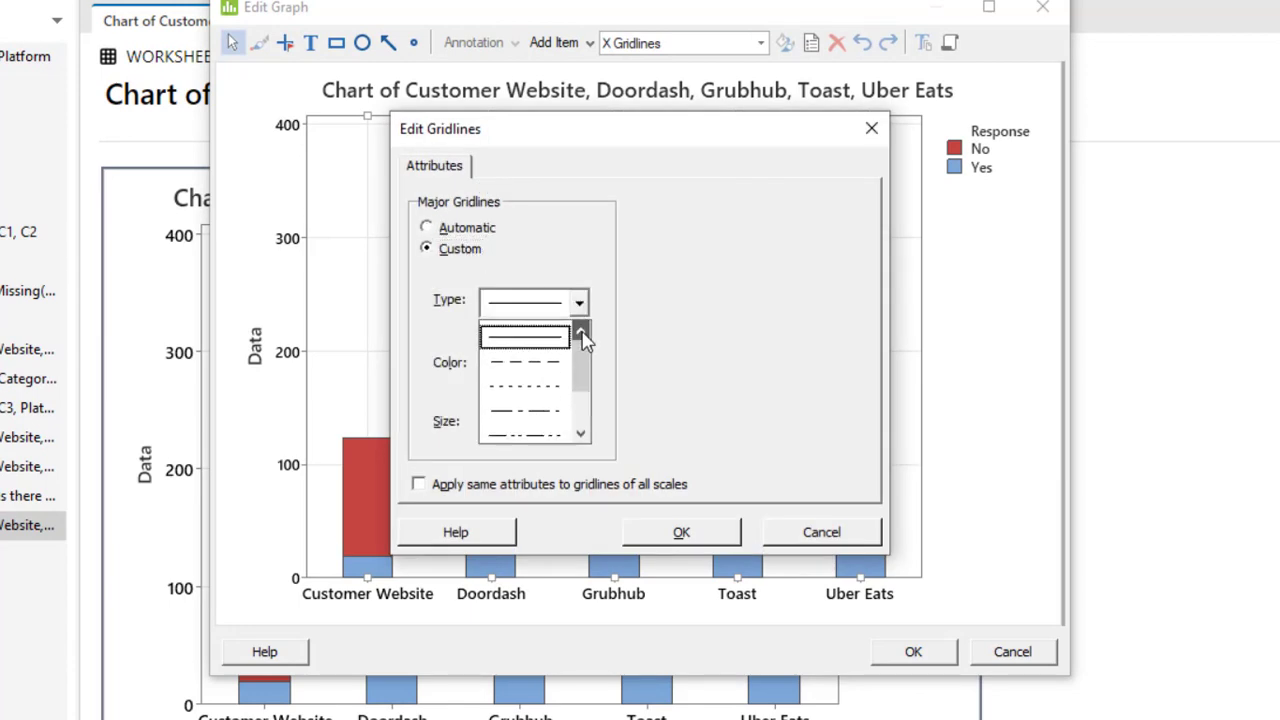
{"action": "left_click", "coordinate": [580, 332]}
{"action": "left_click", "coordinate": [557, 334]}
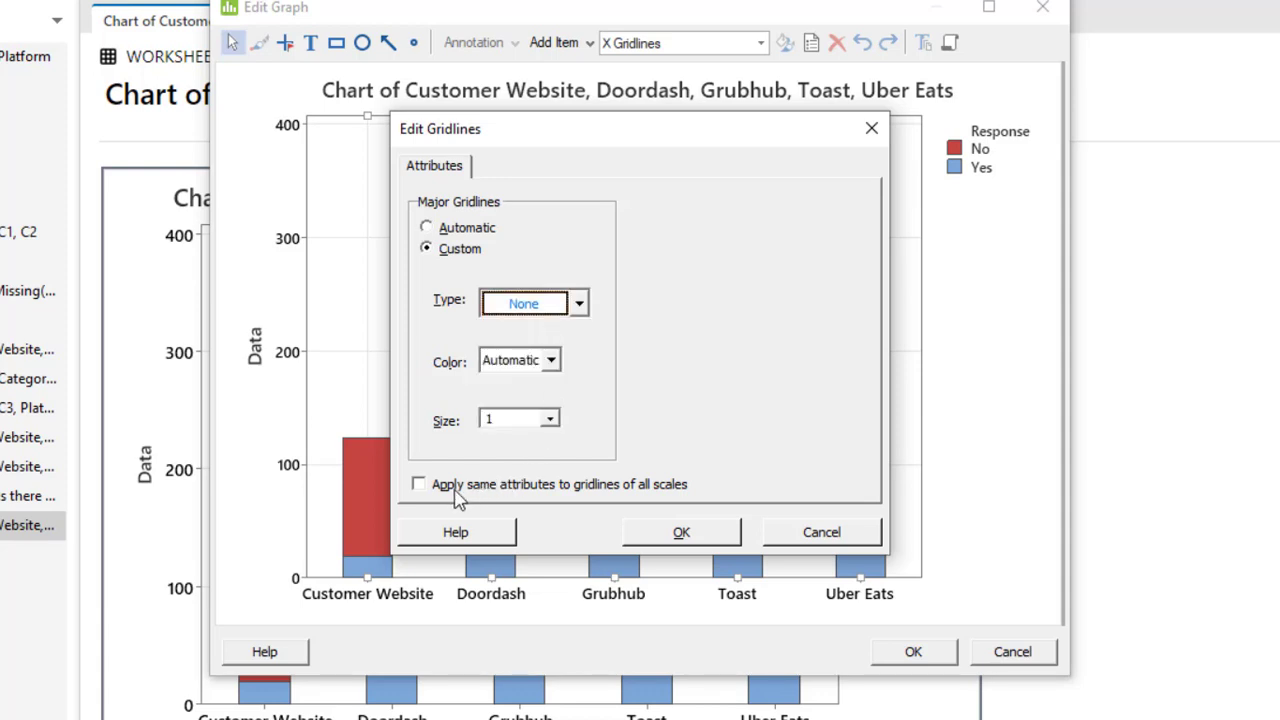
{"action": "left_click", "coordinate": [598, 490]}
{"action": "left_click", "coordinate": [721, 537]}
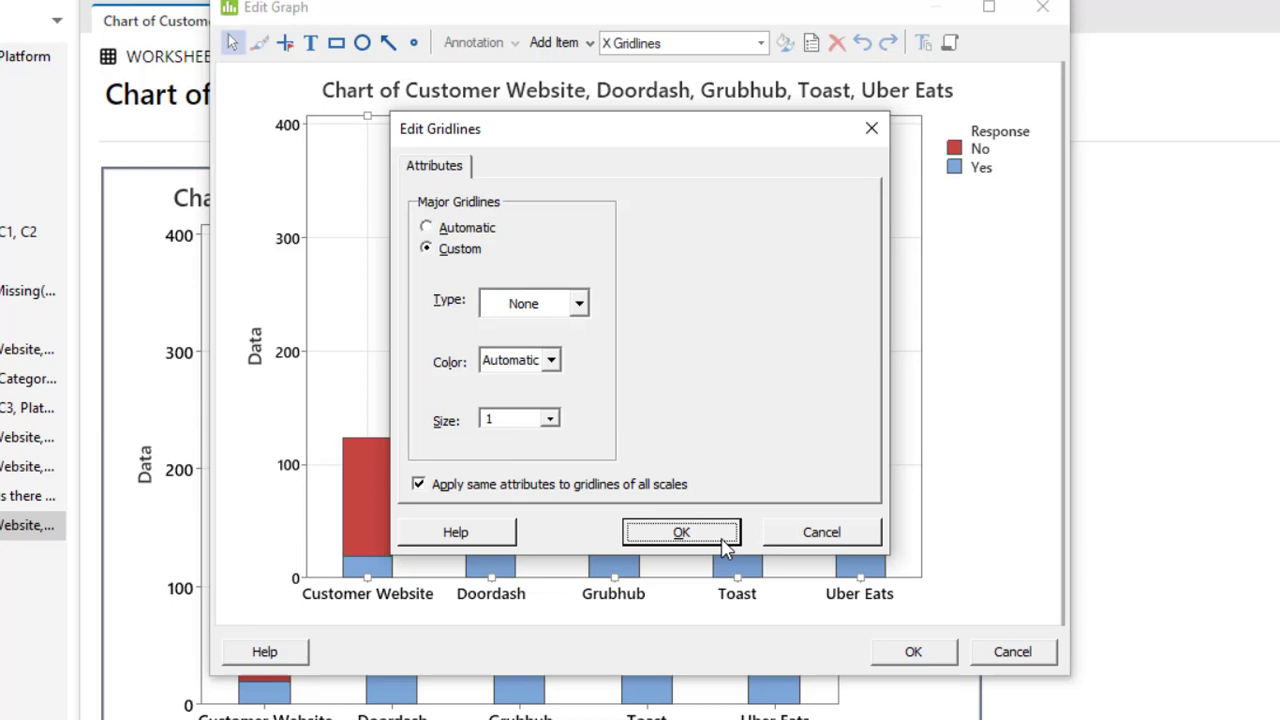
Step: Isolate the Doordash No segment and give it a custom yellow background fill
{"action": "left_click", "coordinate": [524, 195]}
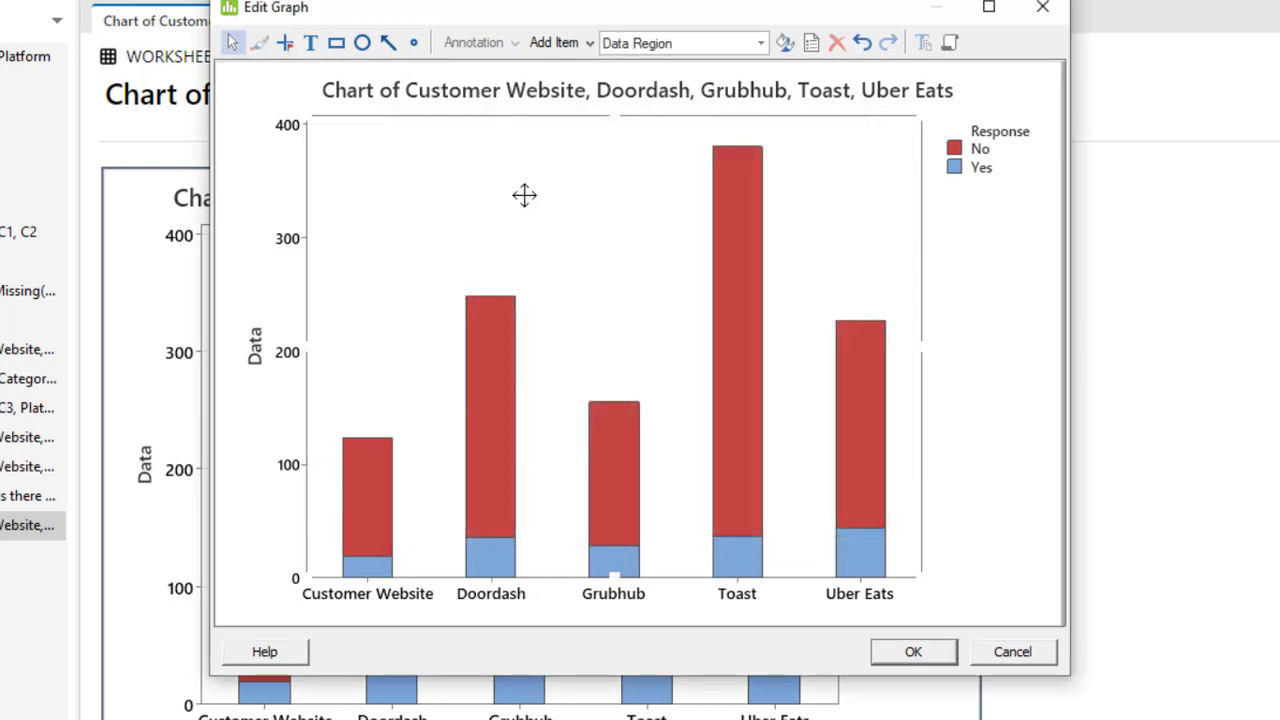
{"action": "left_click", "coordinate": [486, 364]}
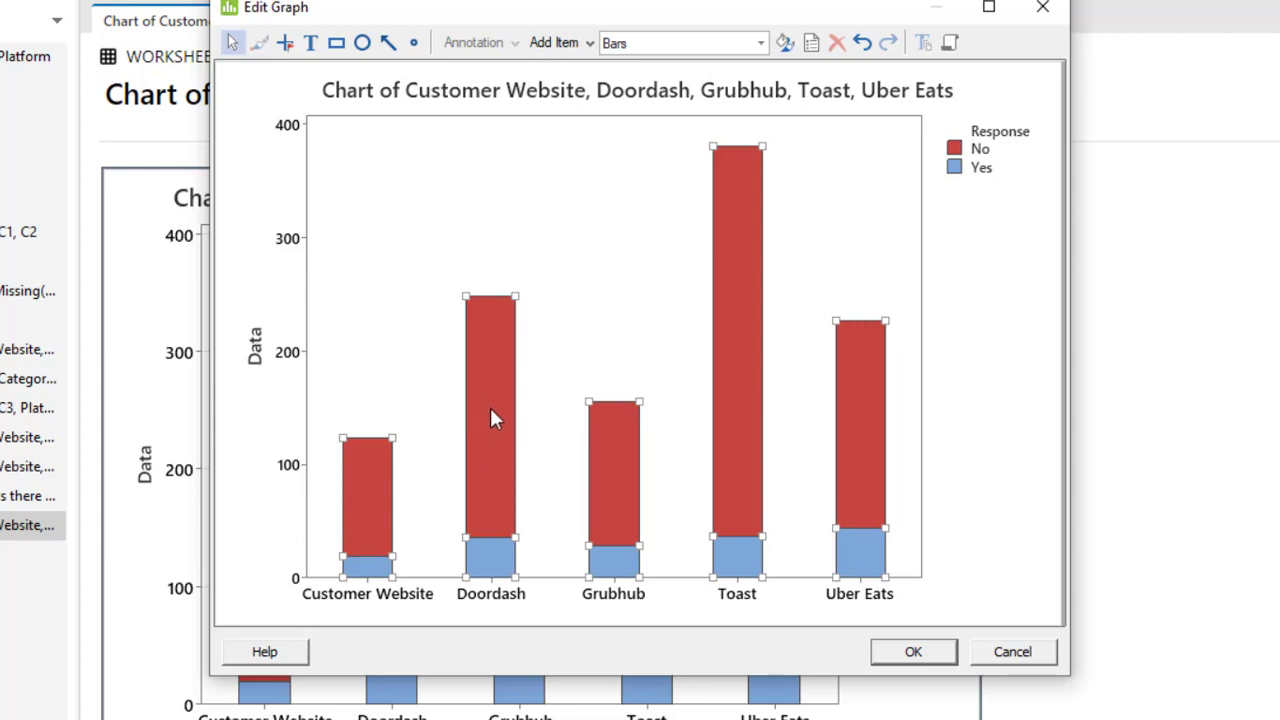
{"action": "left_click", "coordinate": [491, 410]}
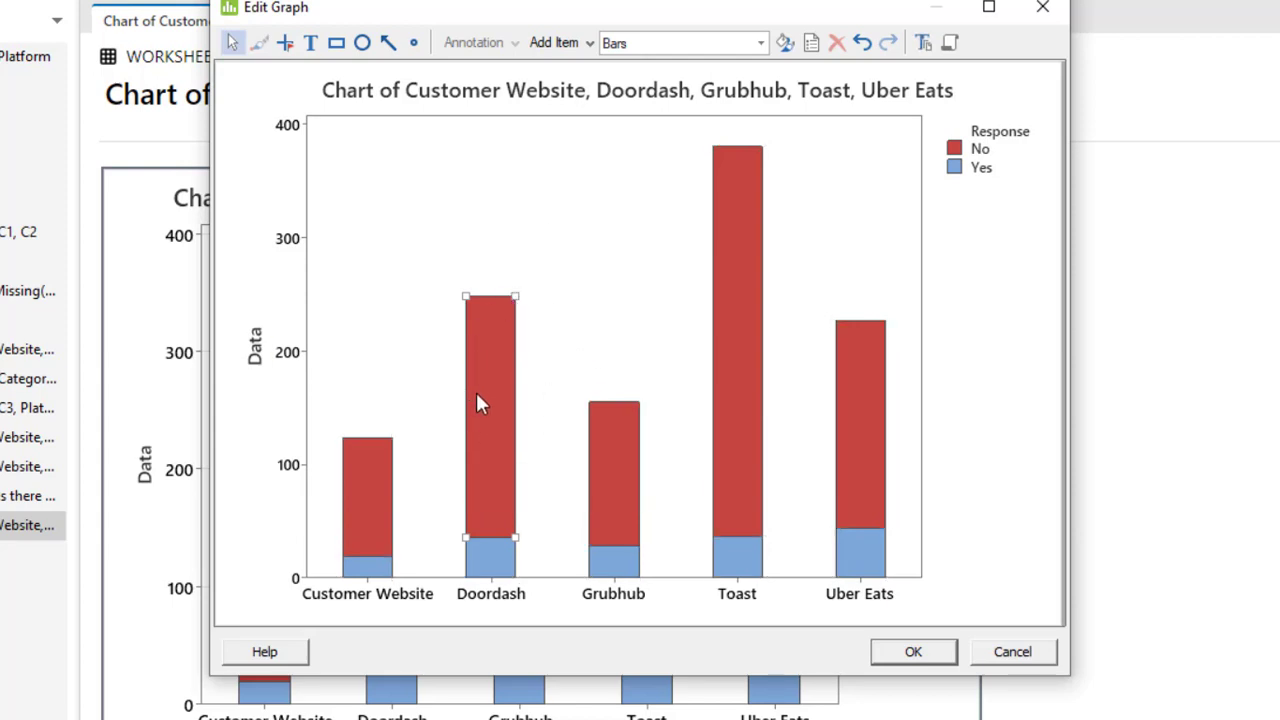
{"action": "right_click", "coordinate": [478, 403]}
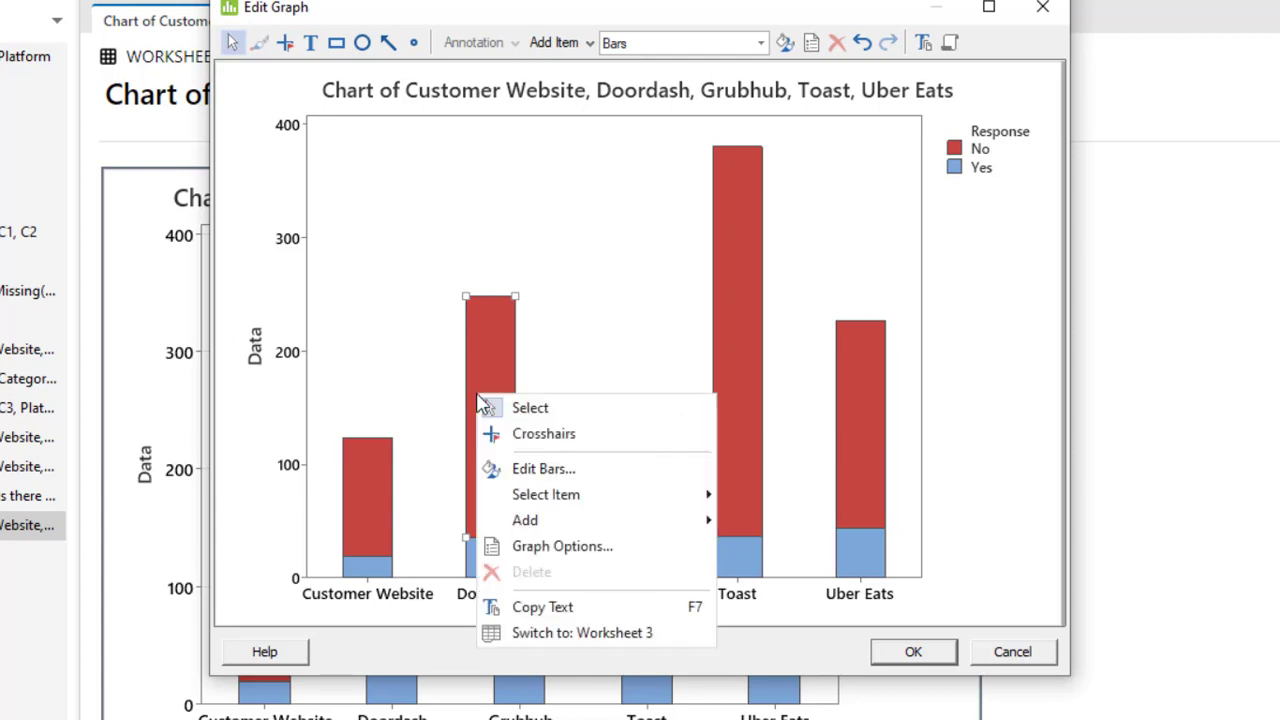
{"action": "left_click", "coordinate": [542, 470]}
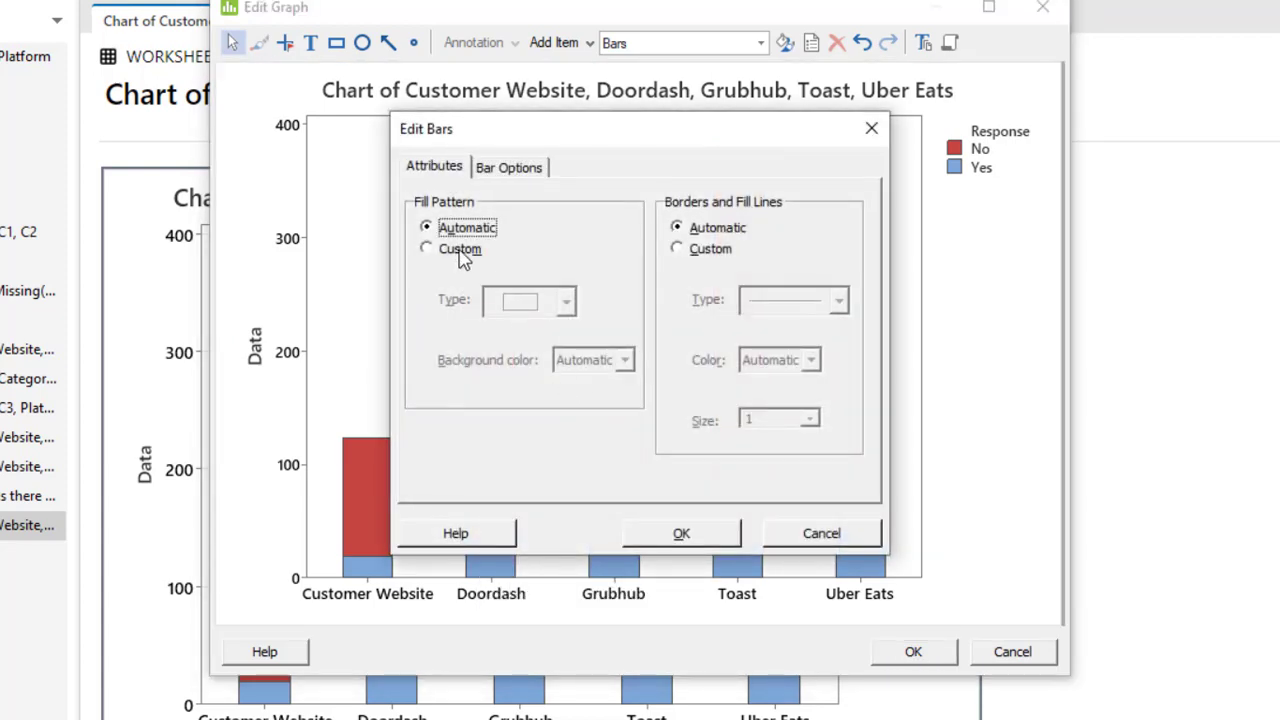
{"action": "left_click", "coordinate": [462, 252]}
{"action": "left_click", "coordinate": [624, 361]}
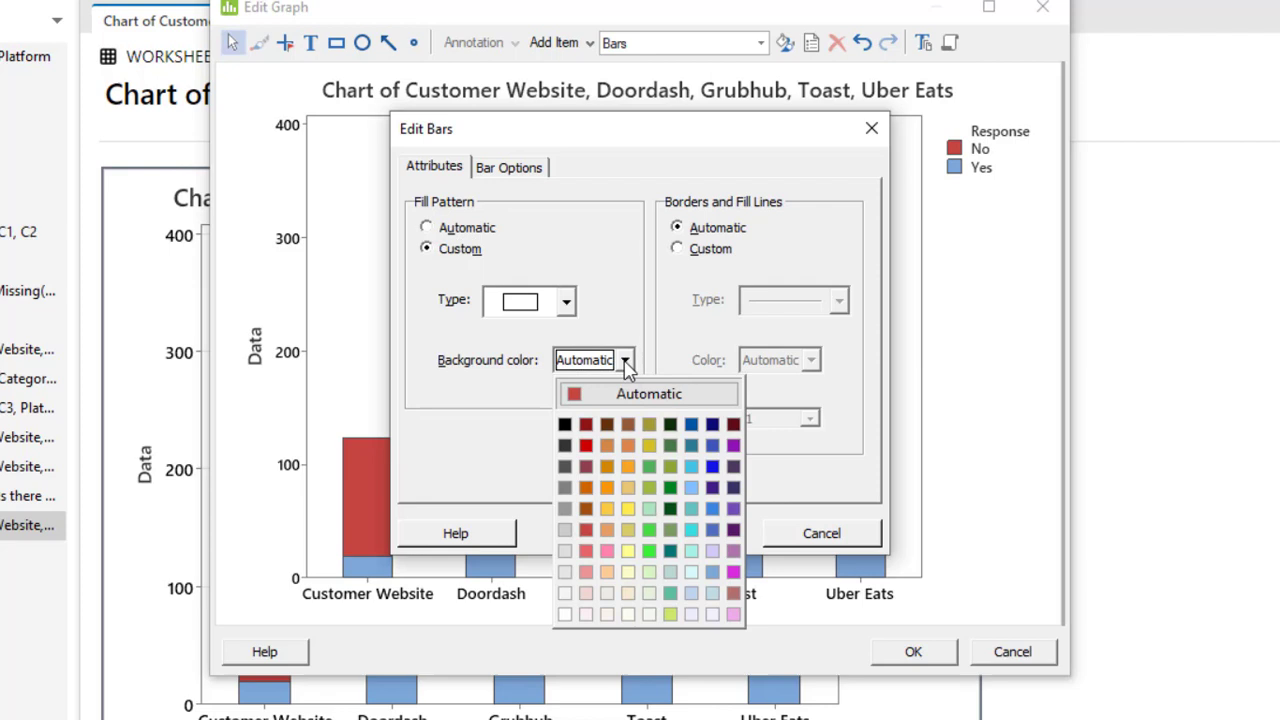
{"action": "left_click", "coordinate": [628, 529]}
{"action": "left_click", "coordinate": [697, 538]}
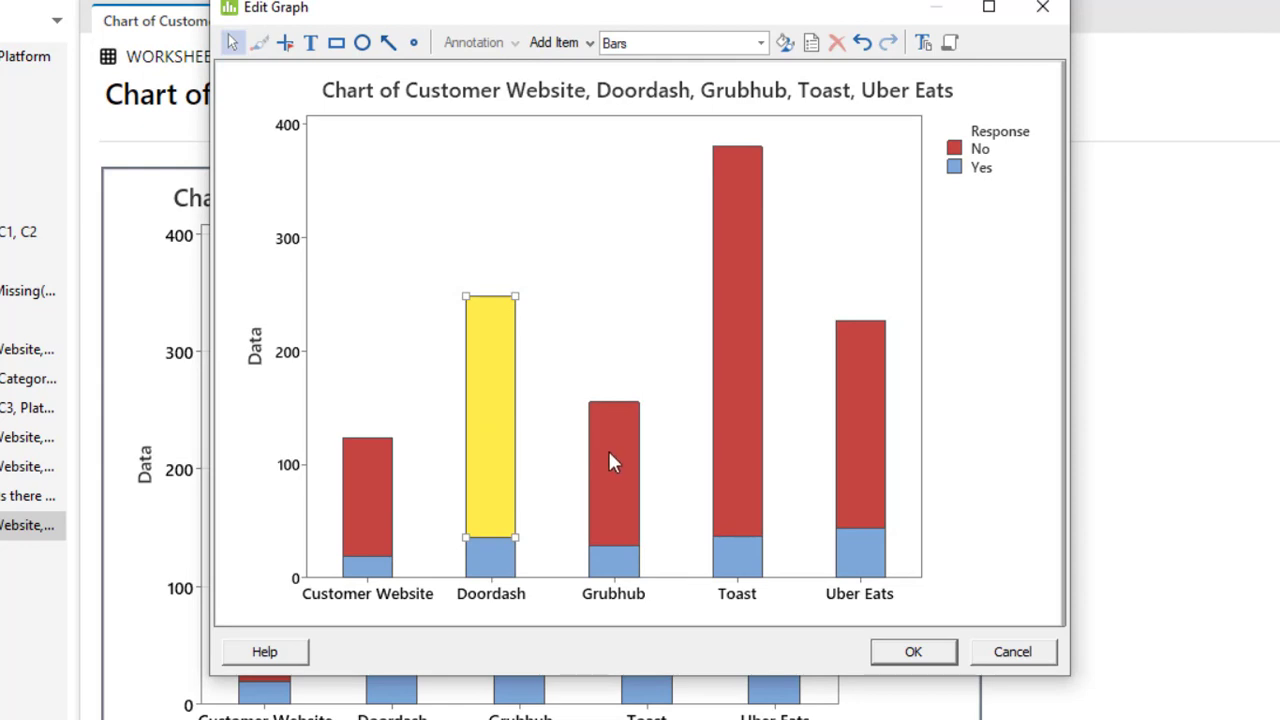
Step: Select the No bar segments across the platforms
{"action": "left_click", "coordinate": [620, 468]}
{"action": "mouse_move", "coordinate": [618, 460]}
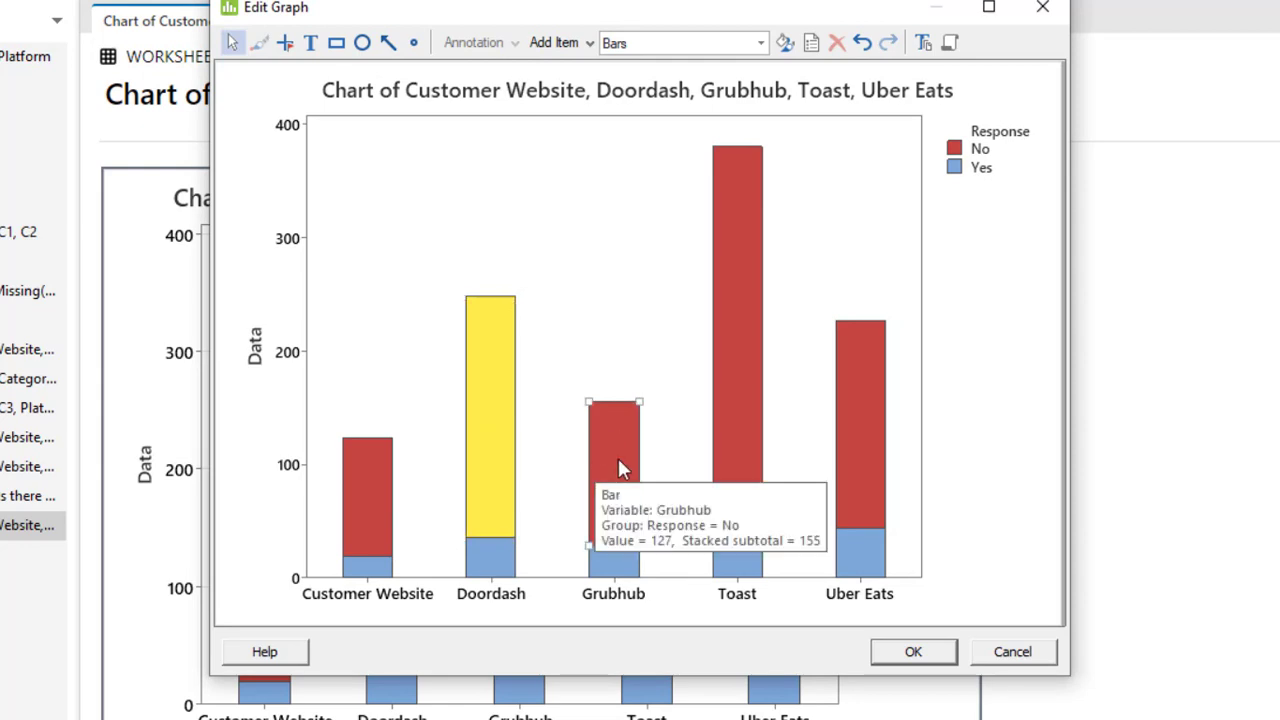
{"action": "left_click", "coordinate": [731, 440]}
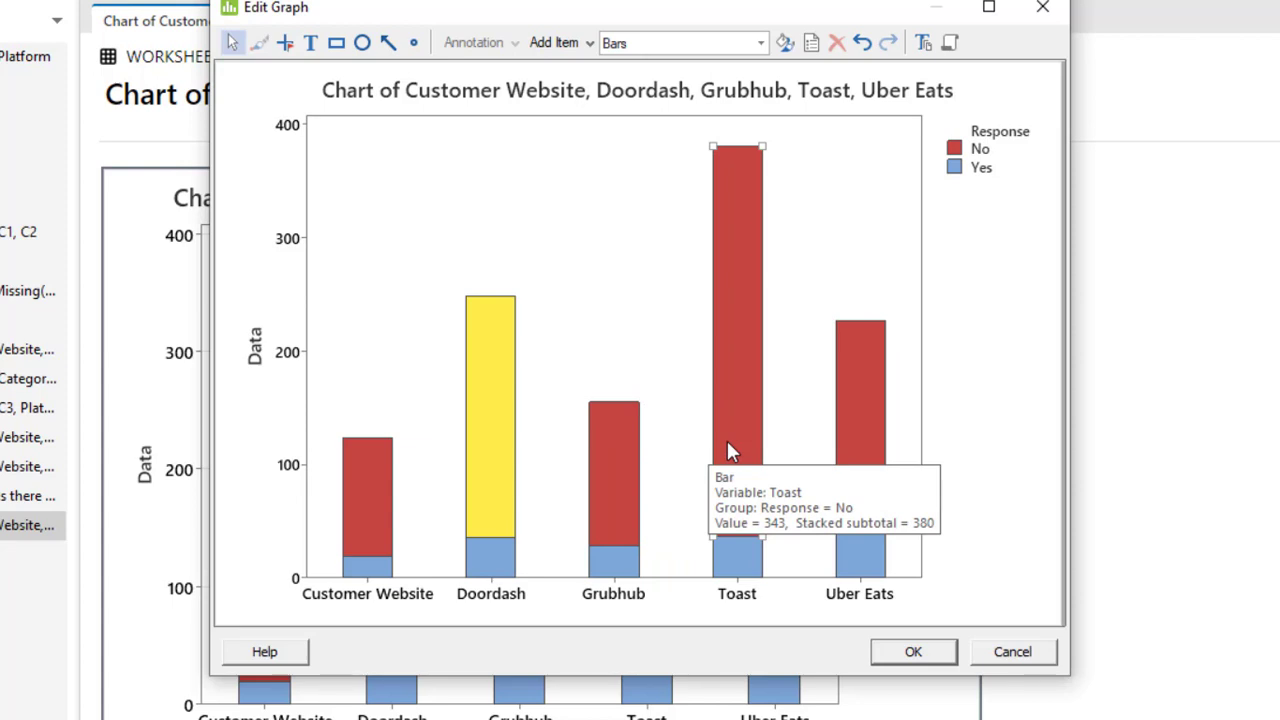
{"action": "left_click", "coordinate": [641, 465]}
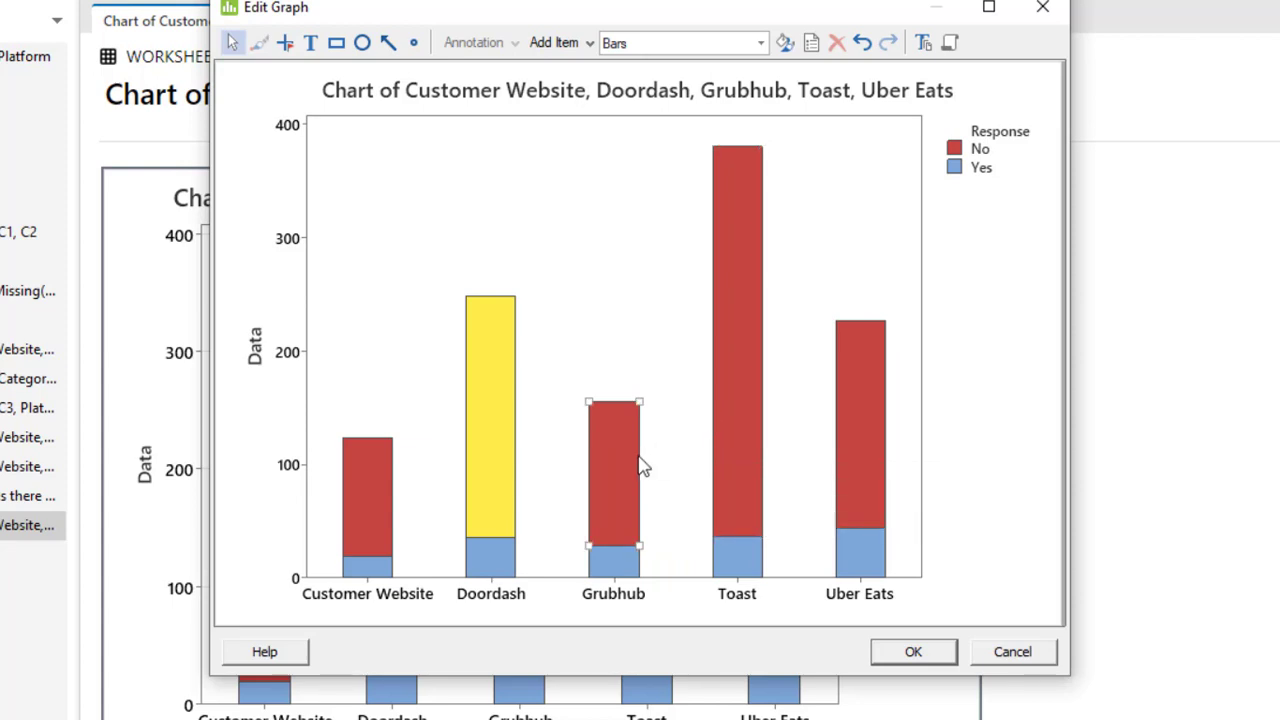
{"action": "double_click", "coordinate": [757, 453]}
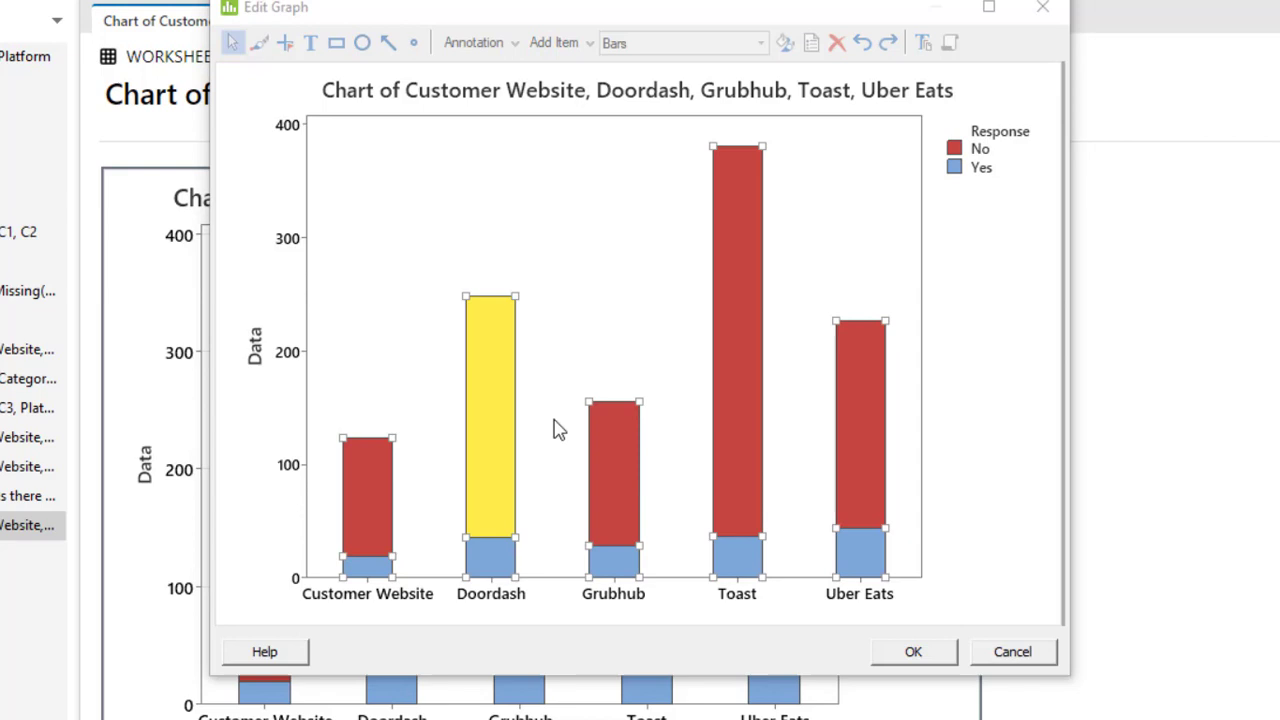
{"action": "key", "text": "Escape"}
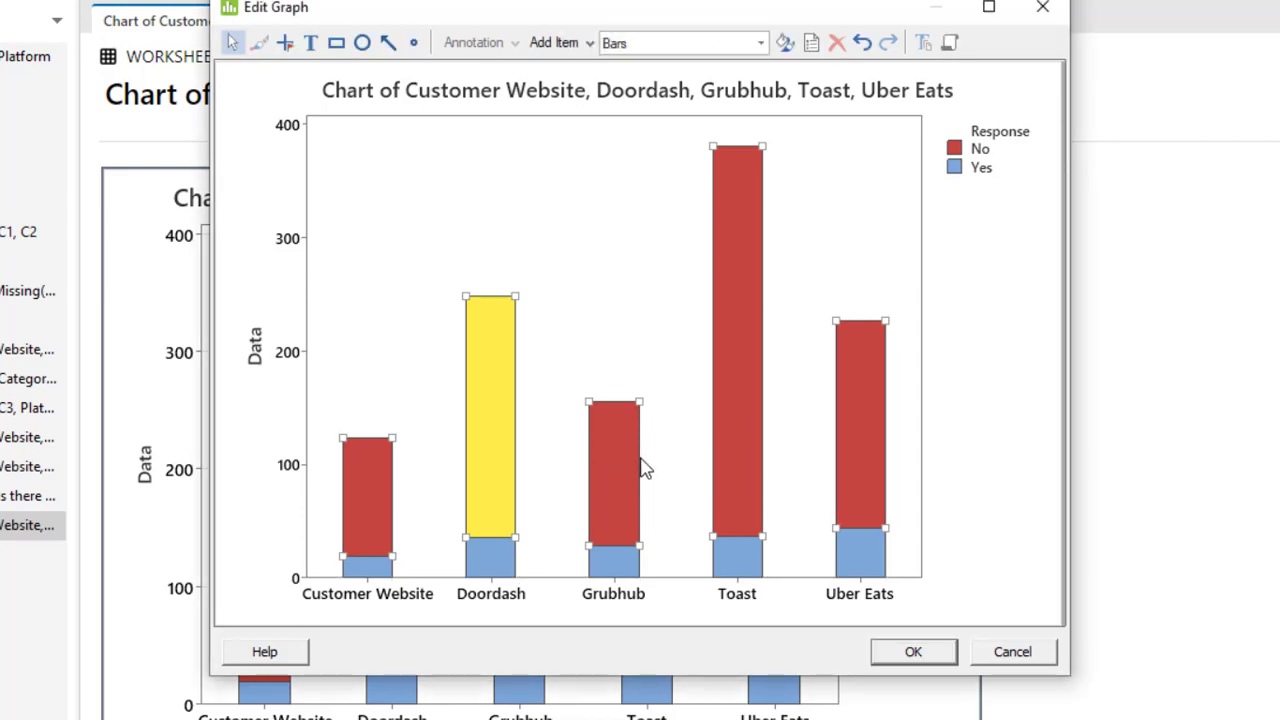
Step: Give the selected No bars a custom yellow background fill through Edit Bars
{"action": "right_click", "coordinate": [602, 458]}
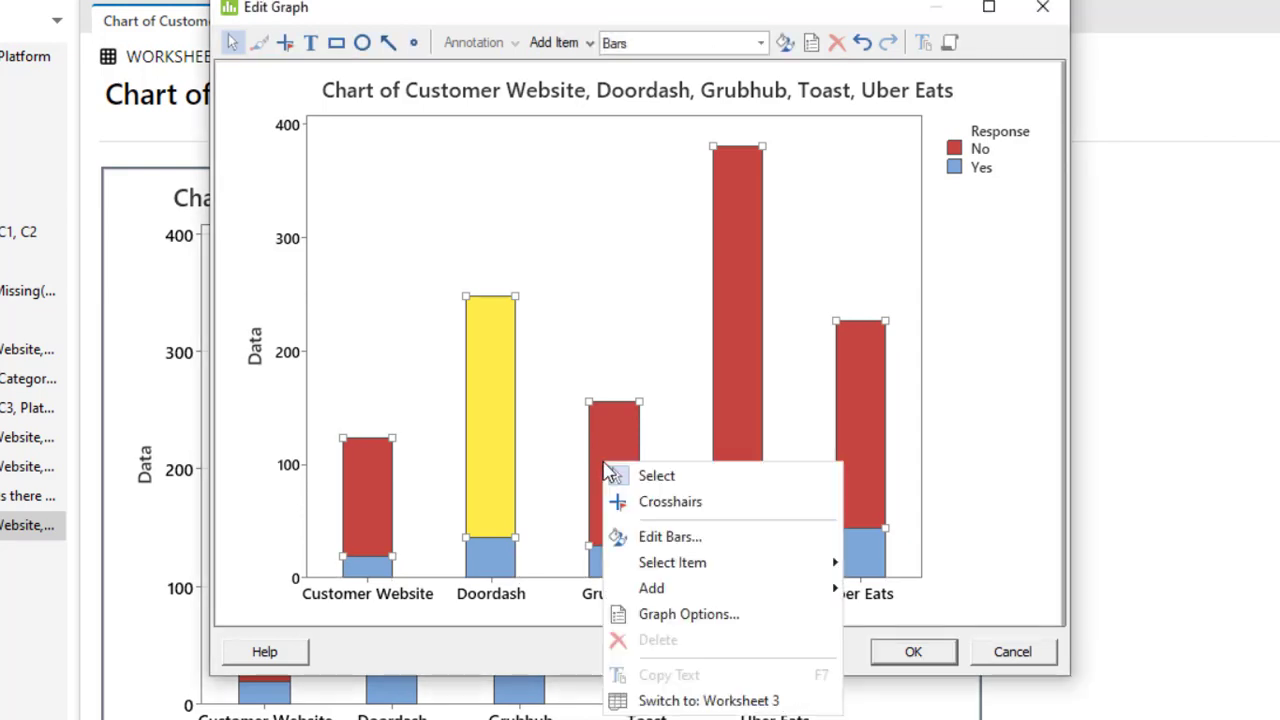
{"action": "left_click", "coordinate": [720, 533]}
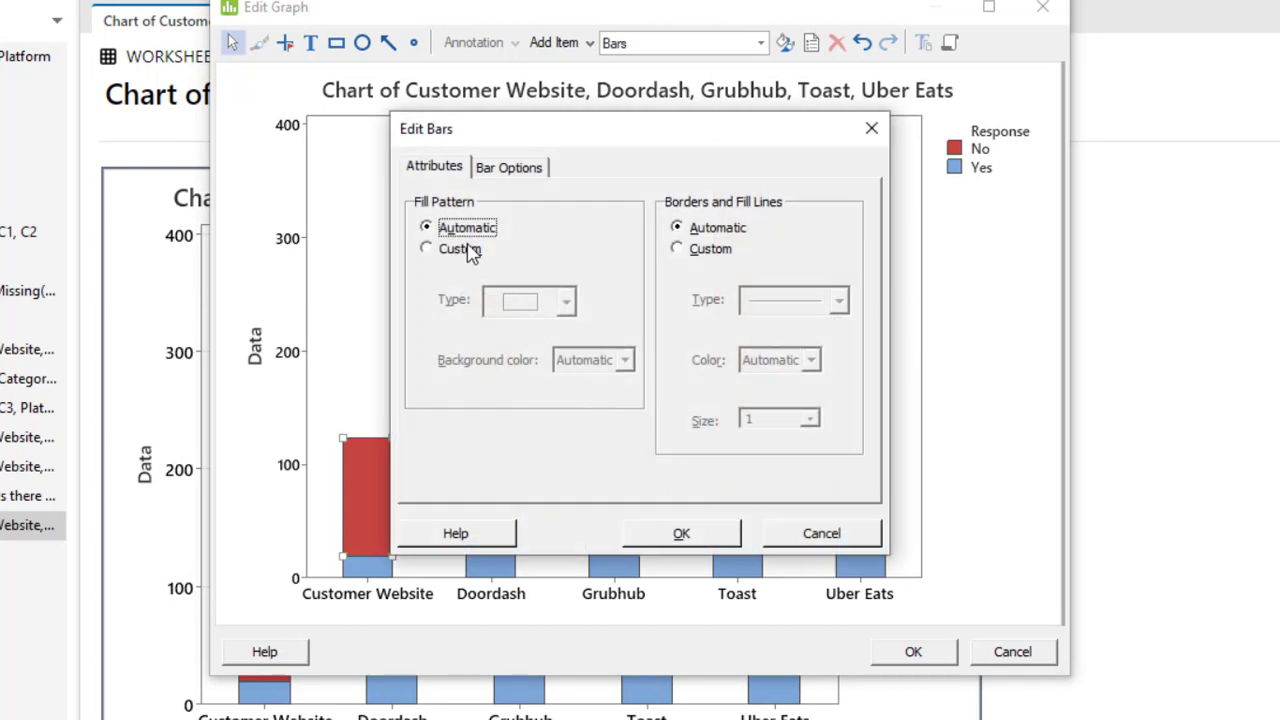
{"action": "left_click", "coordinate": [428, 248]}
{"action": "left_click", "coordinate": [625, 360]}
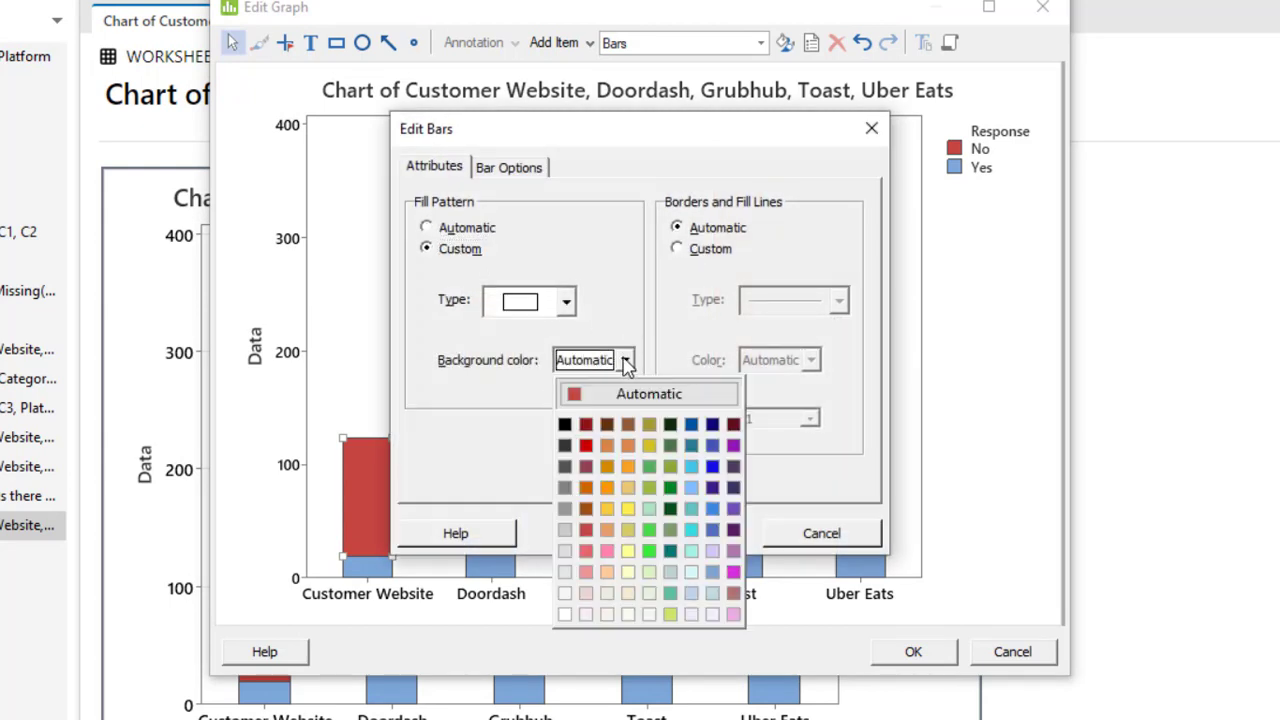
{"action": "left_click", "coordinate": [628, 510]}
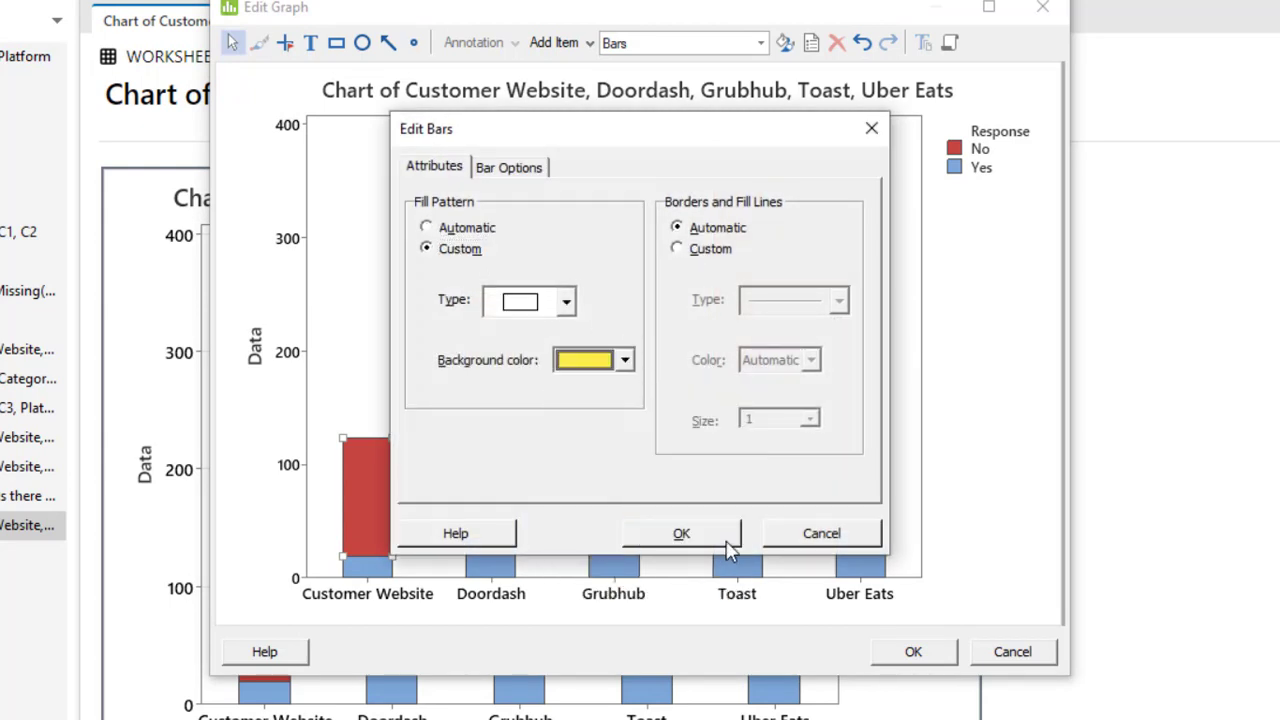
{"action": "left_click", "coordinate": [680, 533]}
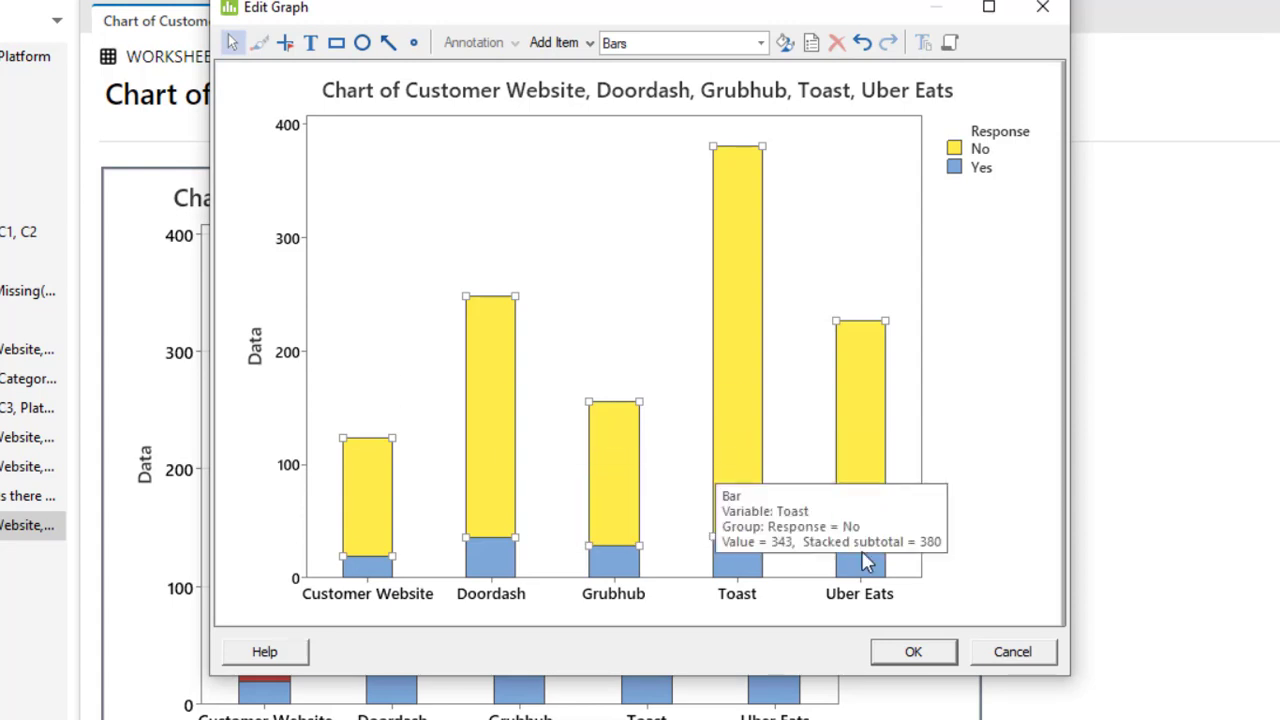
Step: Select only the Yes segments, fill them green, then clear the selection
{"action": "left_click", "coordinate": [958, 533]}
{"action": "left_click", "coordinate": [866, 562]}
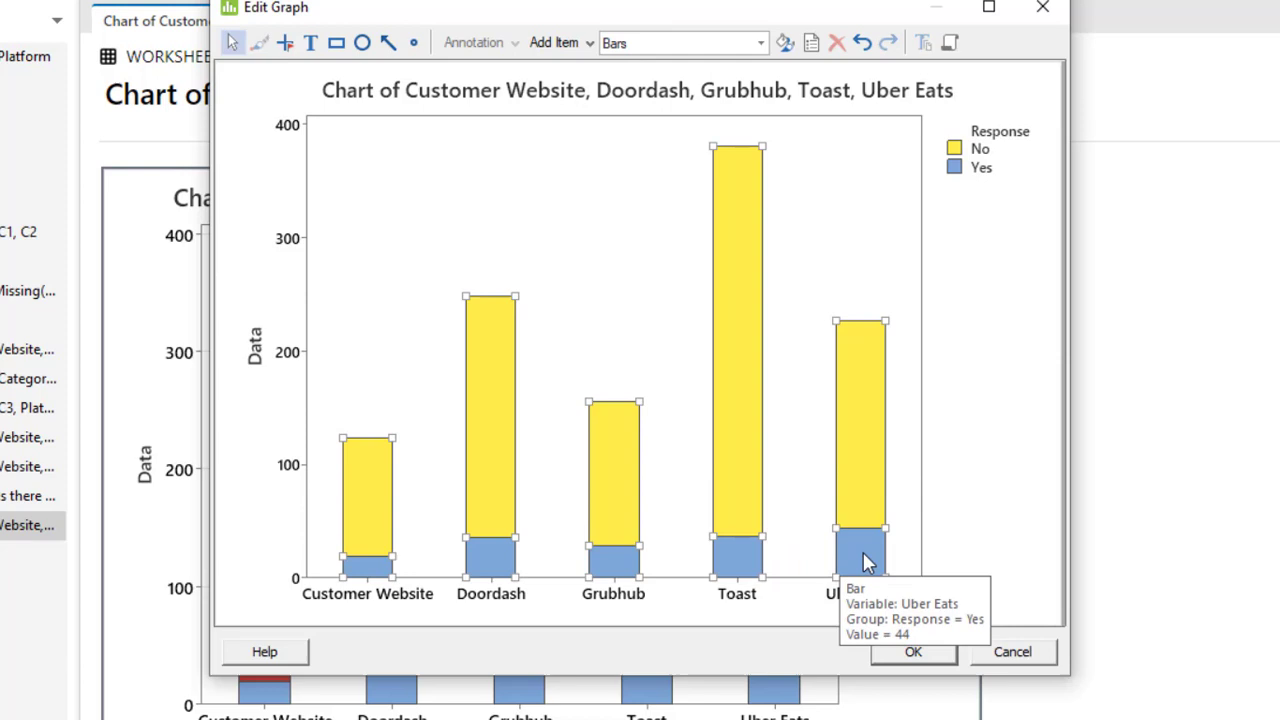
{"action": "left_click", "coordinate": [866, 562]}
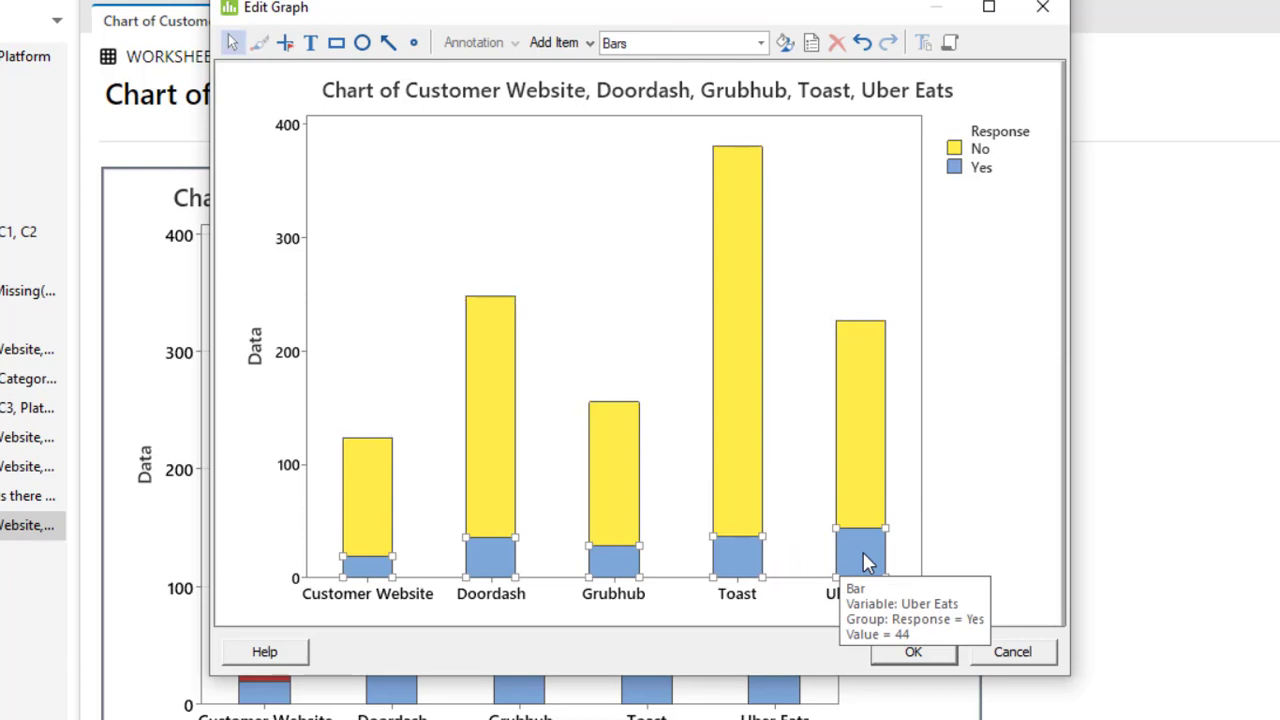
{"action": "right_click", "coordinate": [866, 562]}
{"action": "left_click", "coordinate": [994, 374]}
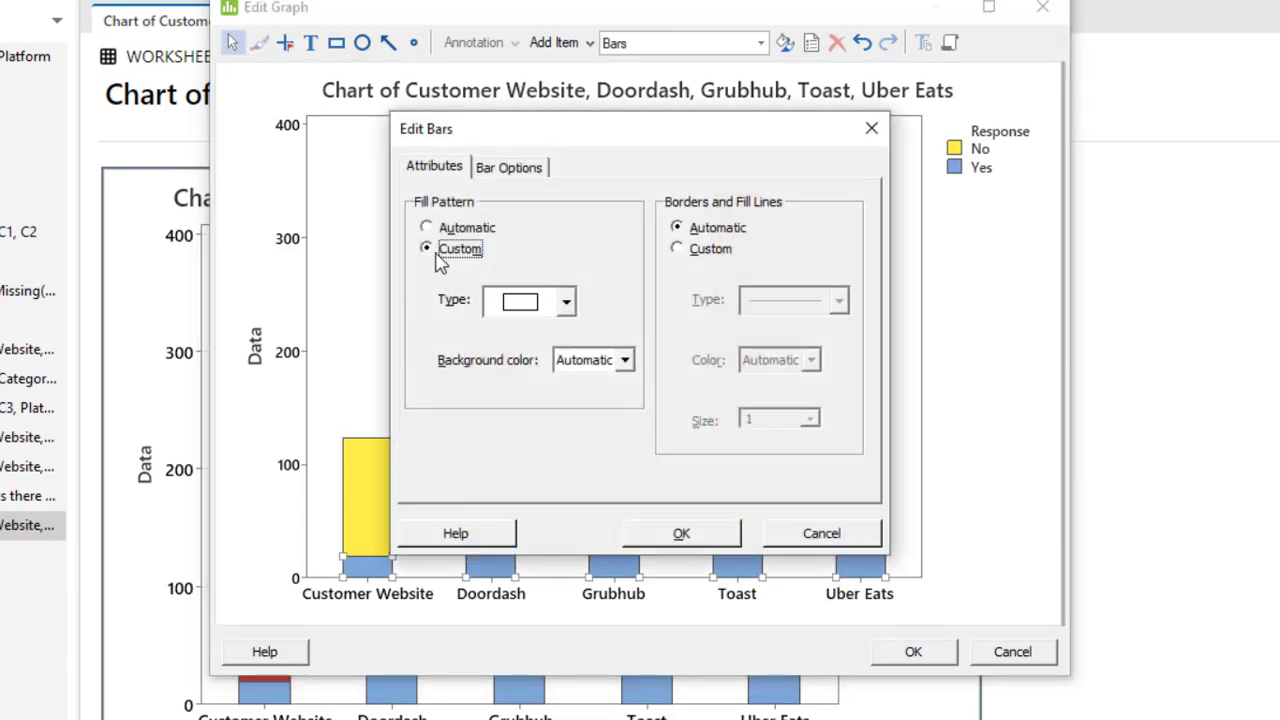
{"action": "left_click", "coordinate": [624, 360]}
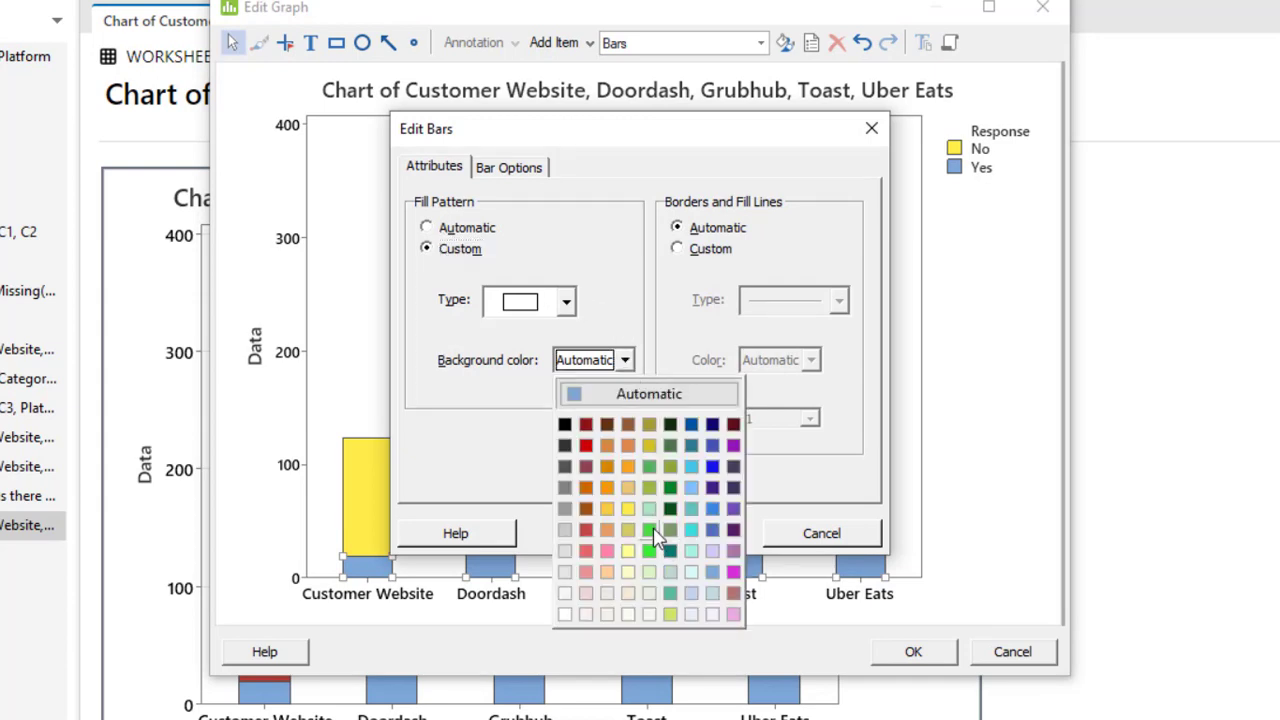
{"action": "left_click", "coordinate": [650, 531]}
{"action": "left_click", "coordinate": [681, 535]}
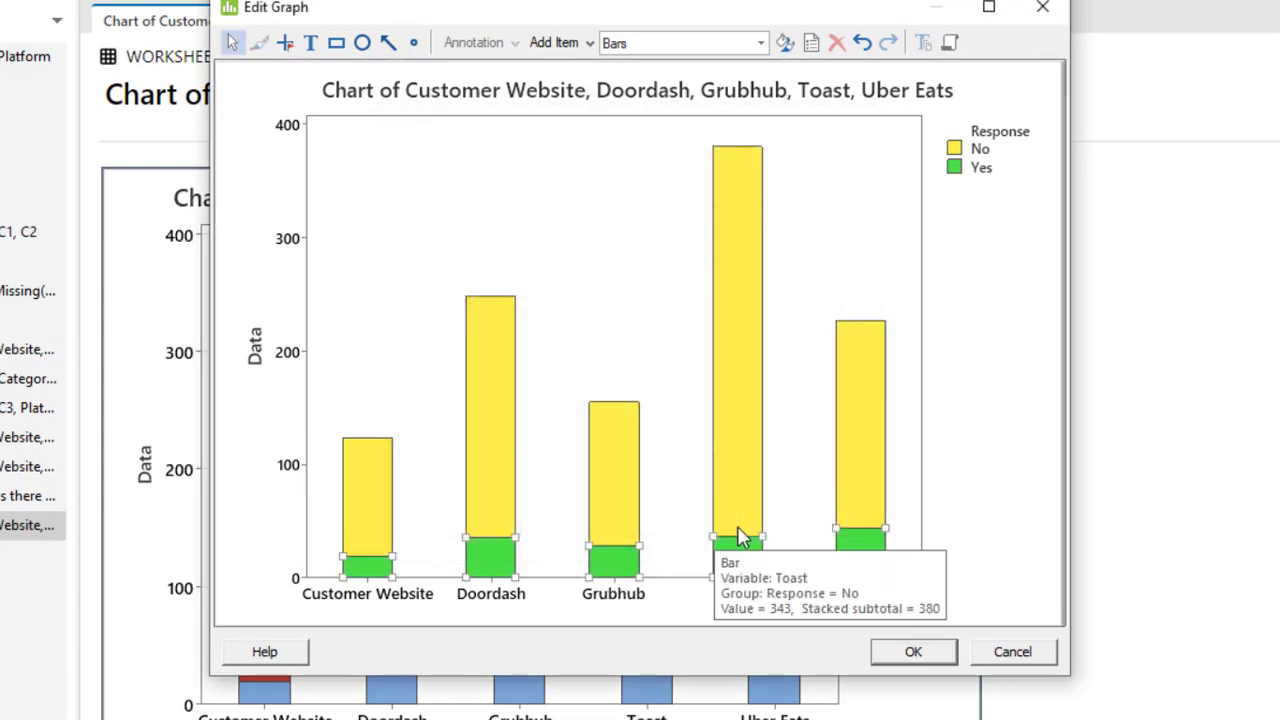
{"action": "left_click", "coordinate": [1008, 554]}
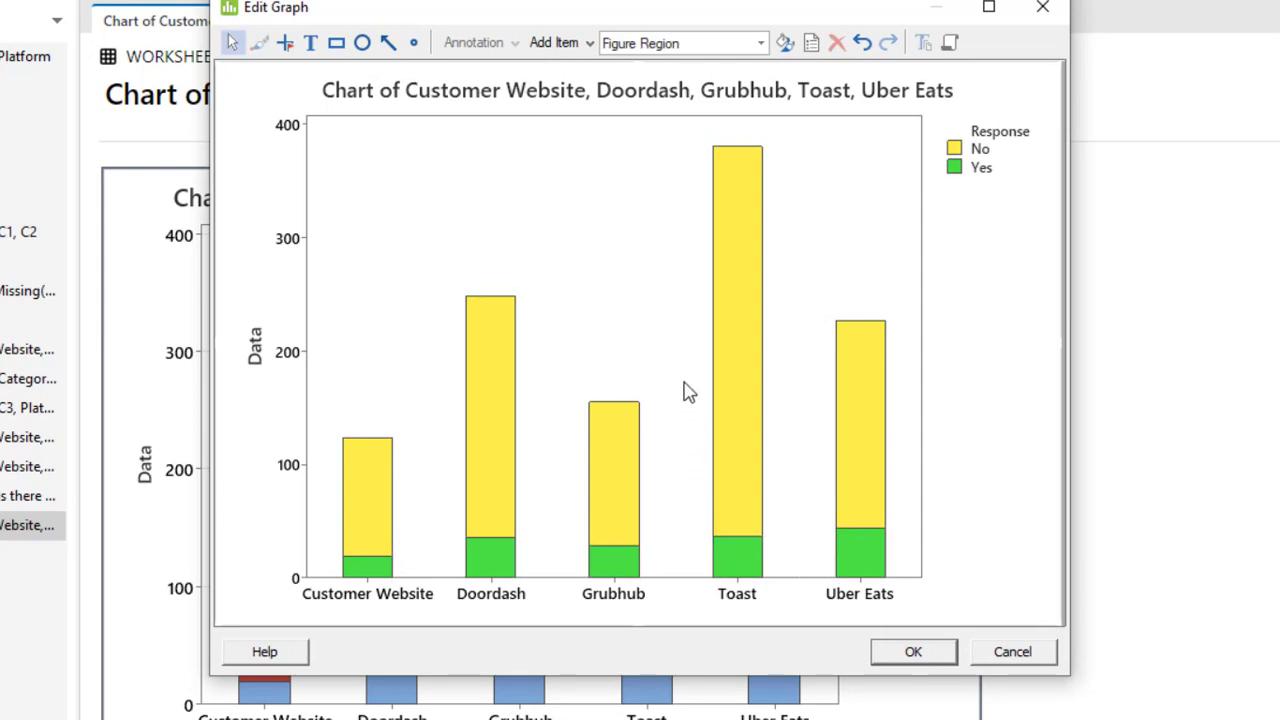
Step: Add data labels taken from column C1 Response
{"action": "left_click", "coordinate": [585, 50]}
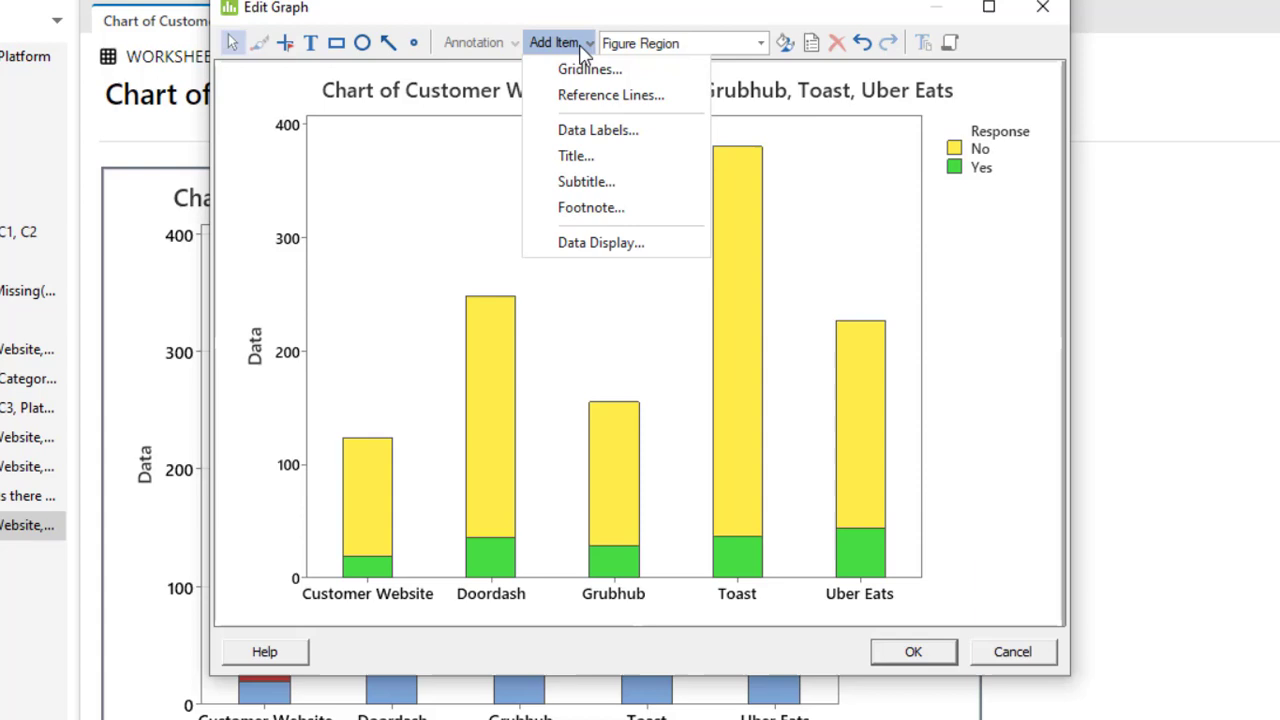
{"action": "left_click", "coordinate": [600, 131]}
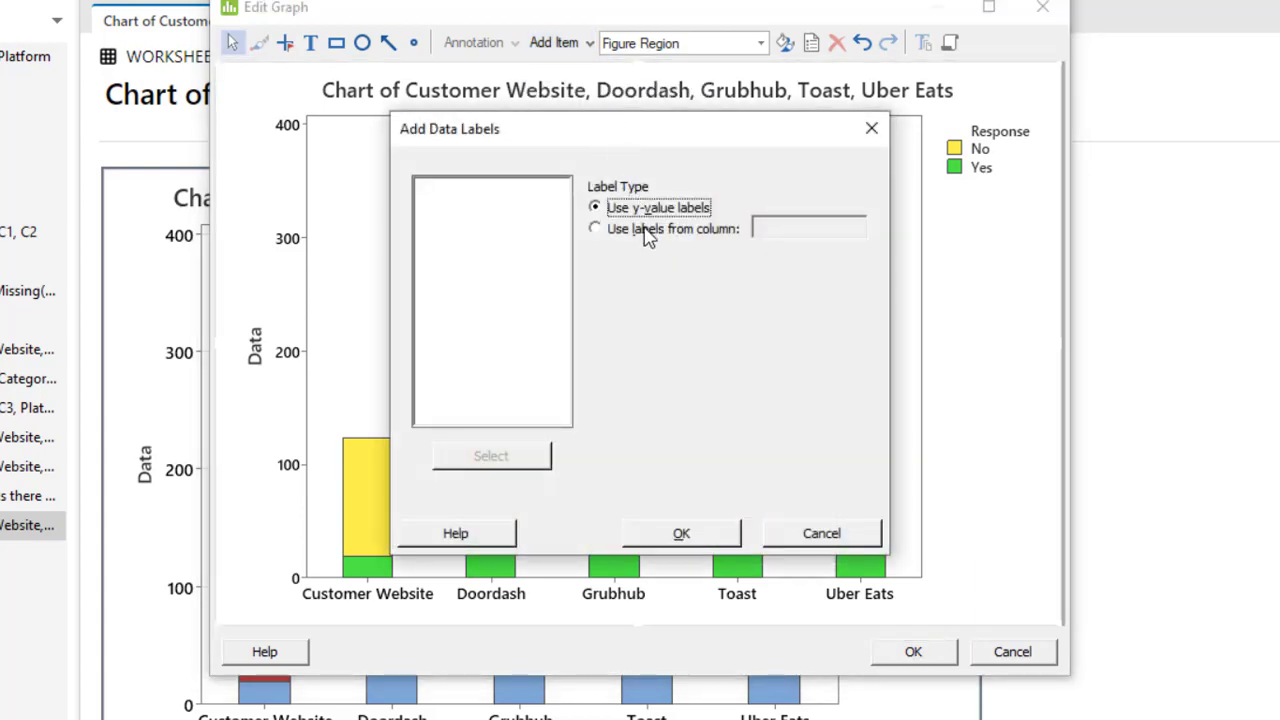
{"action": "left_click", "coordinate": [647, 233]}
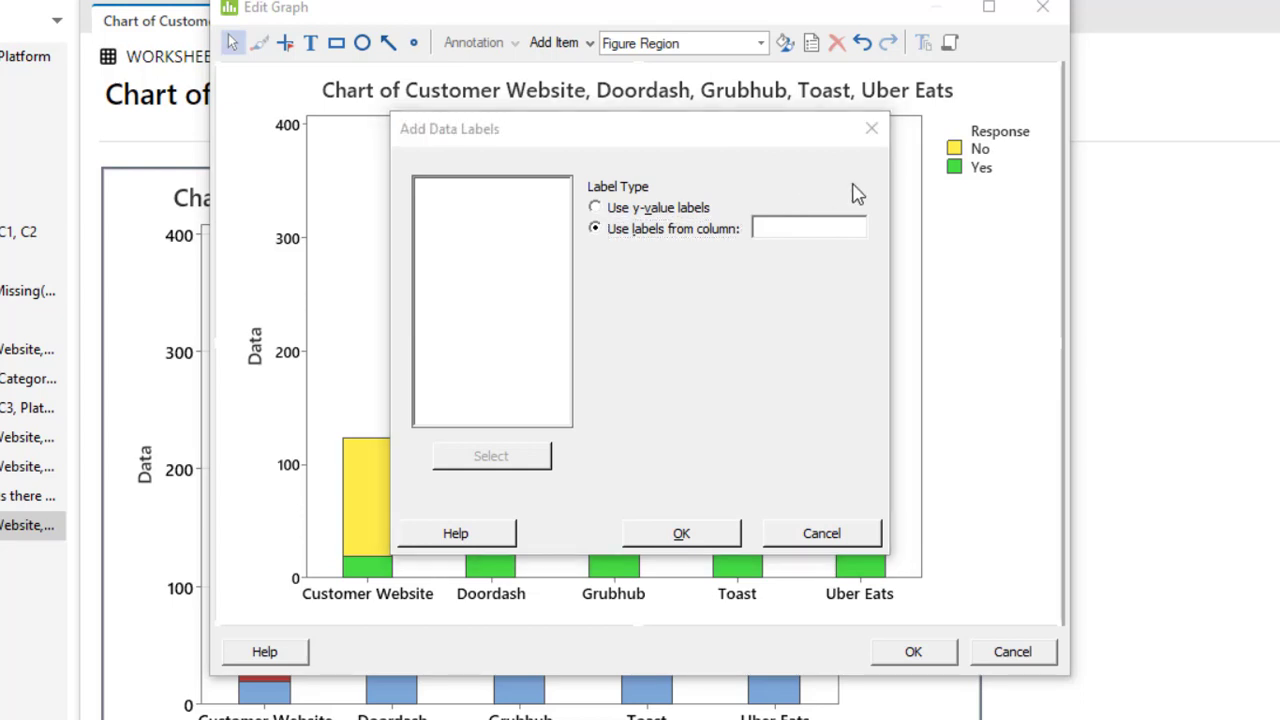
{"action": "left_click", "coordinate": [774, 233]}
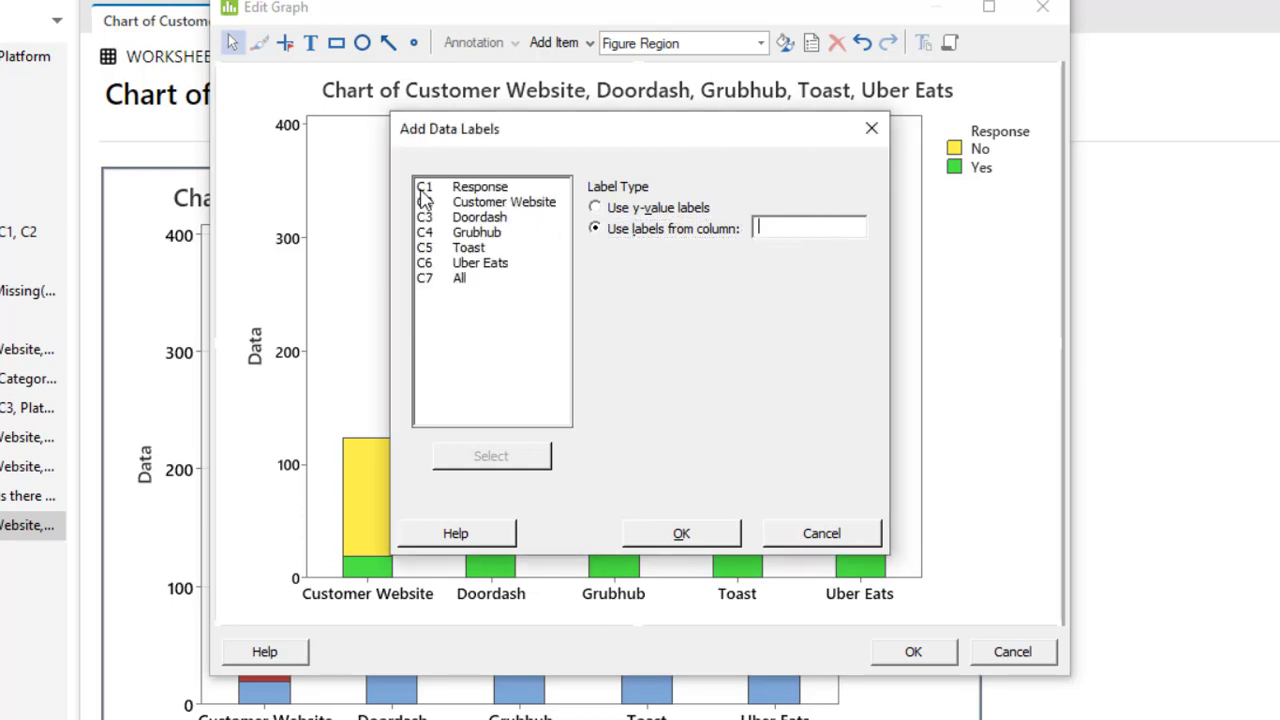
{"action": "double_click", "coordinate": [480, 196]}
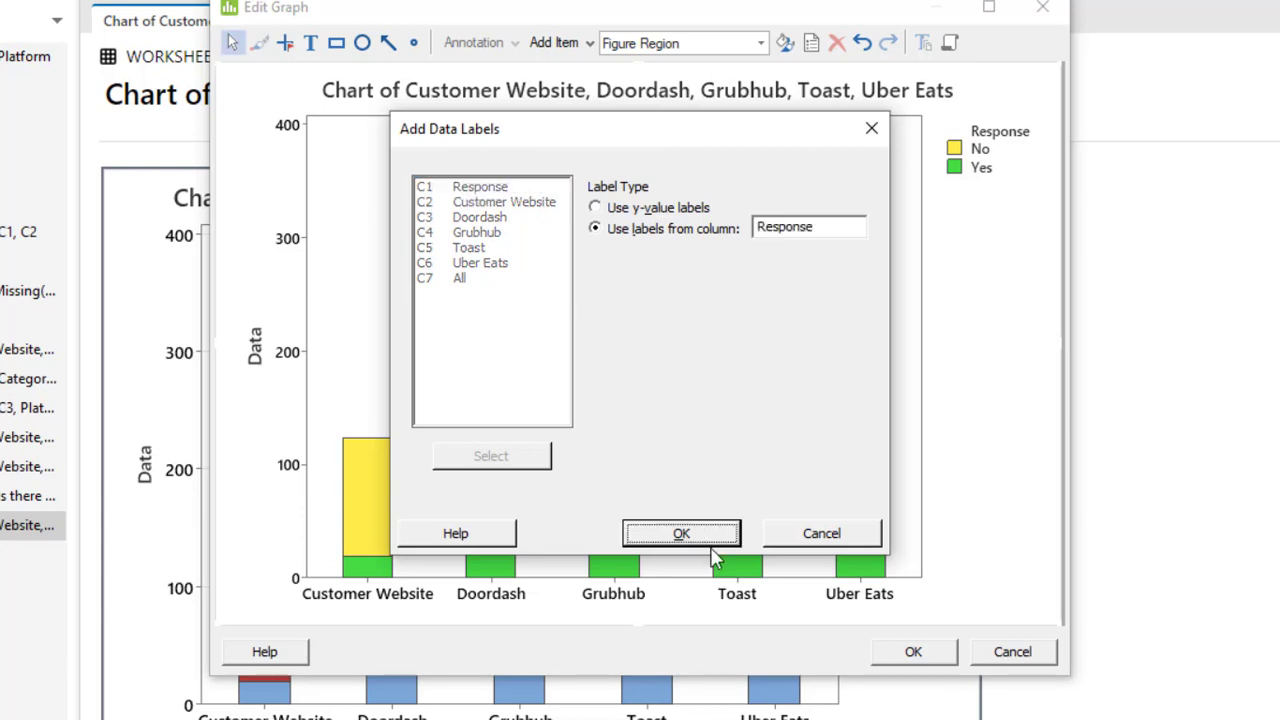
{"action": "left_click", "coordinate": [813, 228]}
{"action": "key", "text": "BackSpace"}
{"action": "key", "text": "BackSpace"}
{"action": "key", "text": "BackSpace"}
{"action": "key", "text": "BackSpace"}
{"action": "key", "text": "BackSpace"}
{"action": "key", "text": "BackSpace"}
{"action": "key", "text": "BackSpace"}
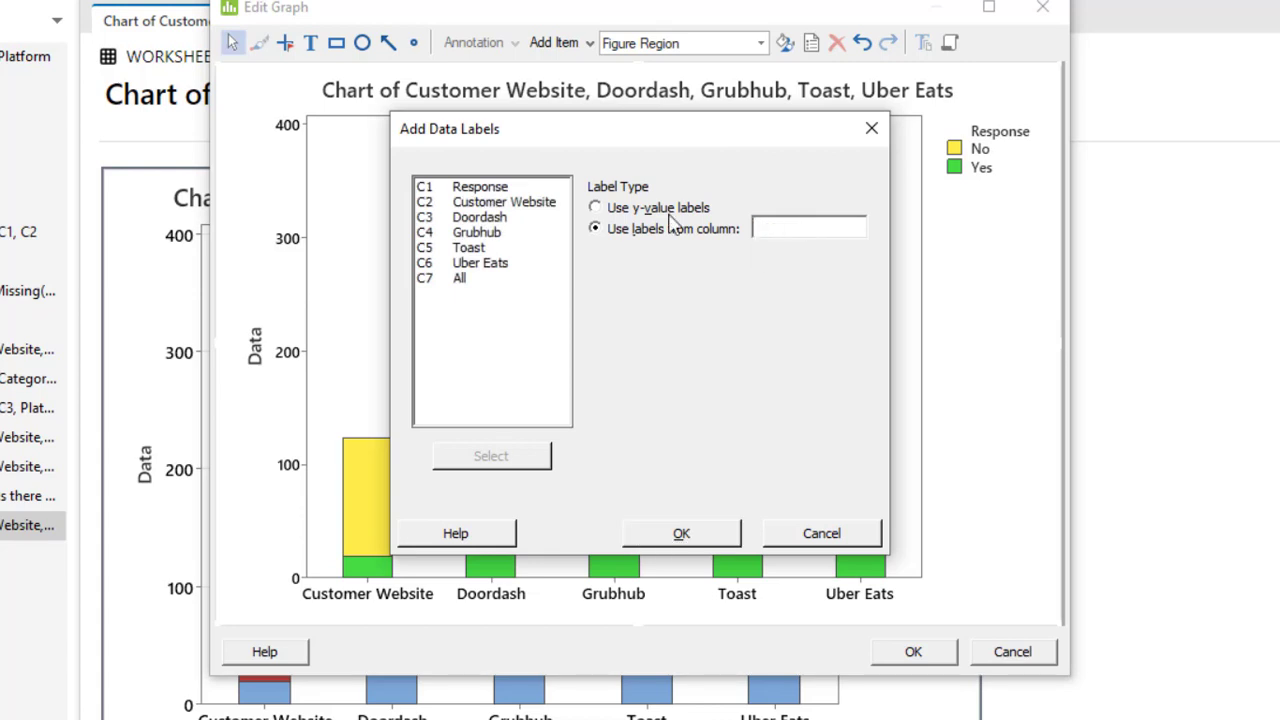
{"action": "left_click", "coordinate": [477, 190]}
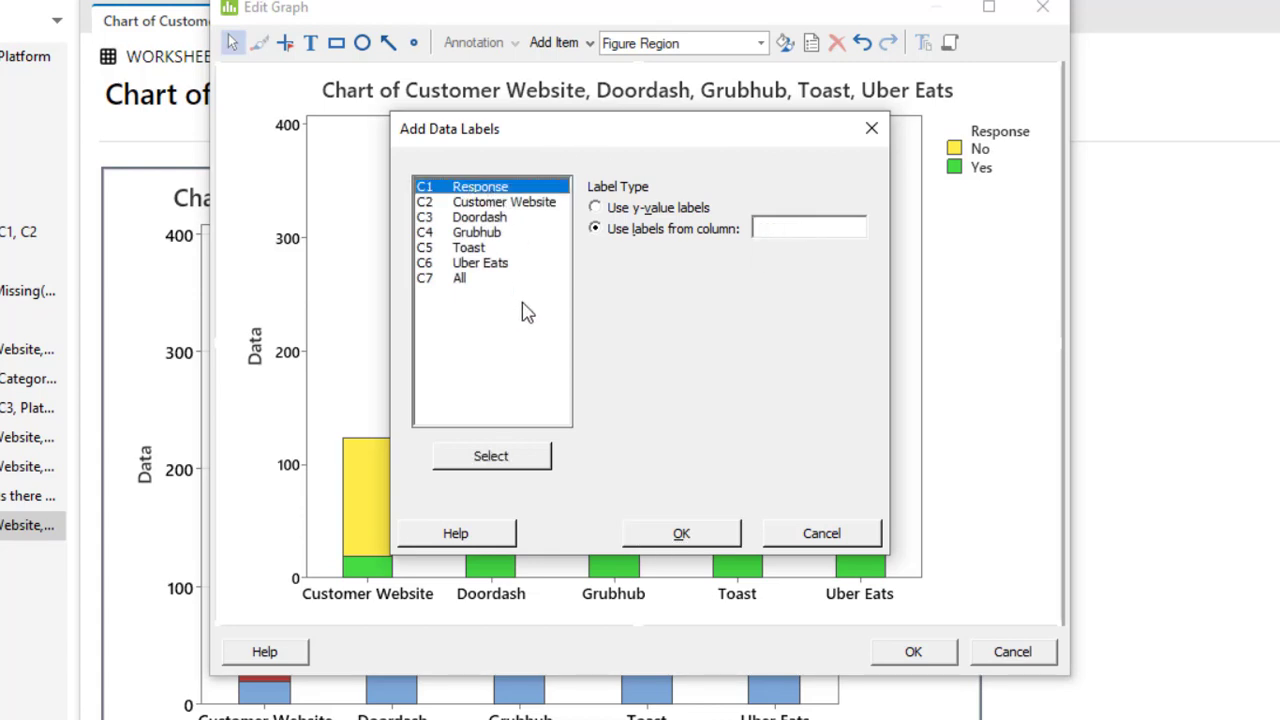
{"action": "left_click", "coordinate": [520, 464]}
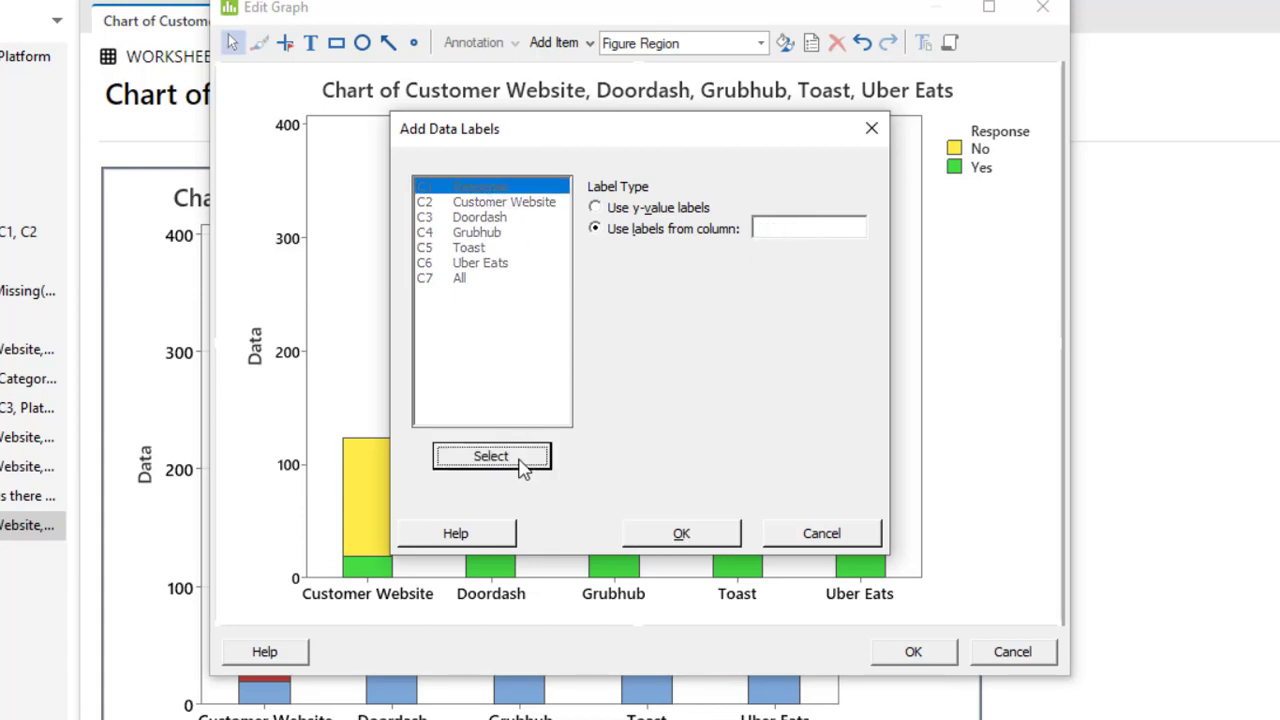
{"action": "left_click", "coordinate": [718, 540]}
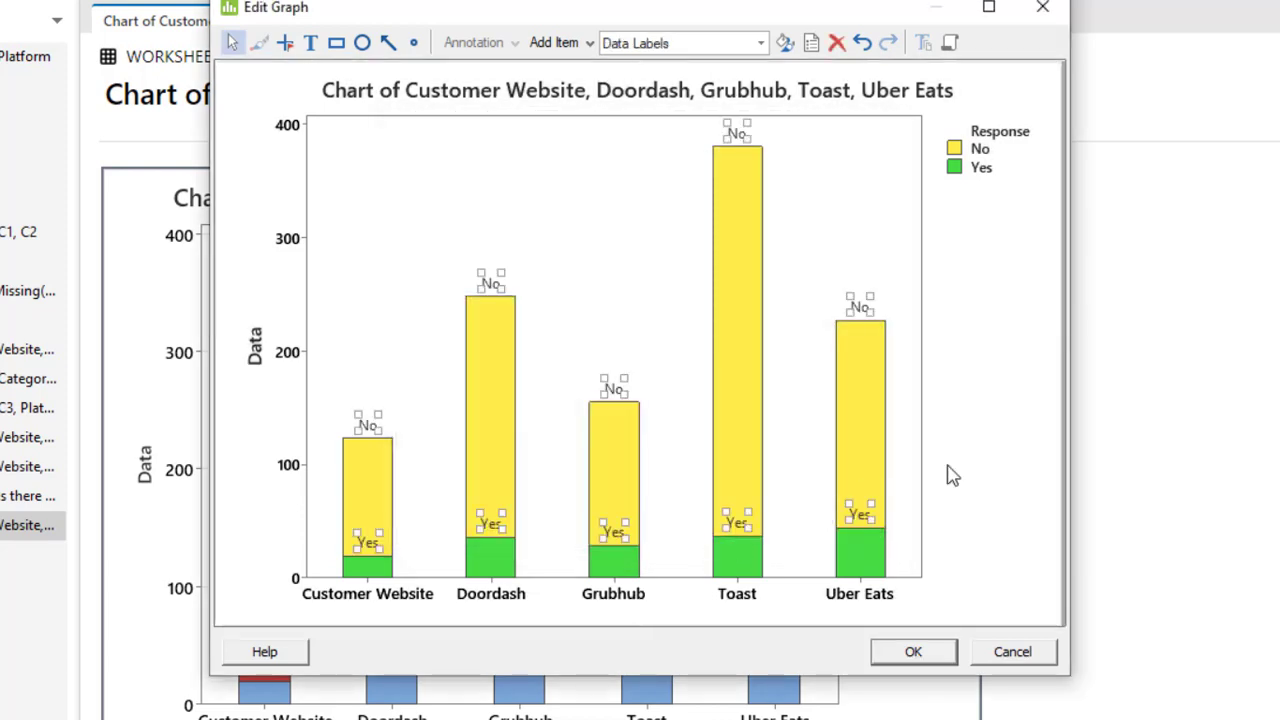
{"action": "left_click", "coordinate": [345, 556]}
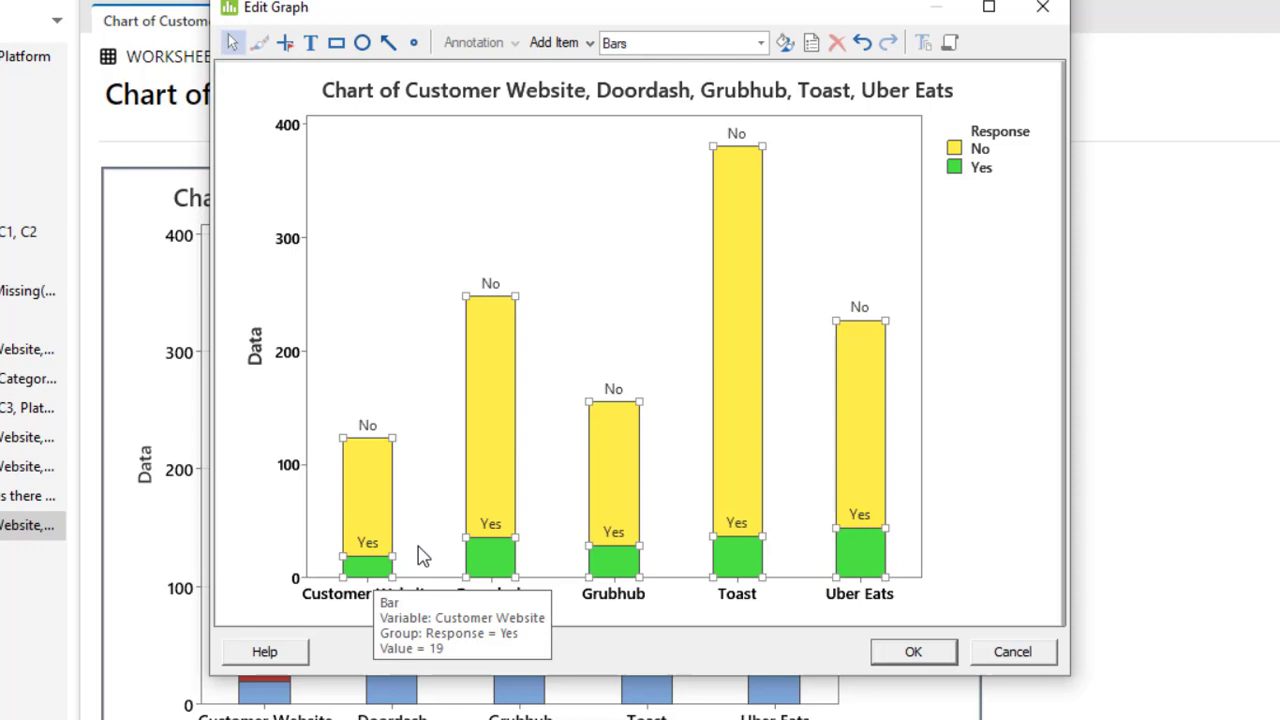
{"action": "mouse_move", "coordinate": [735, 547]}
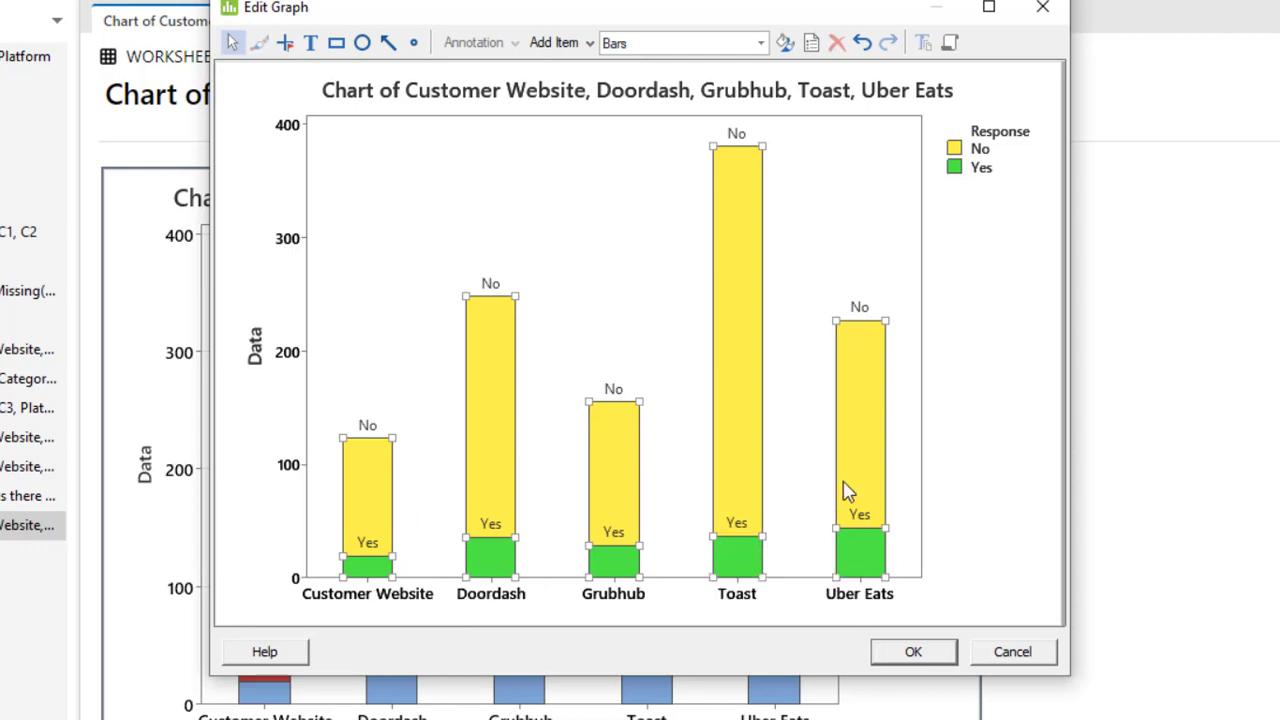
{"action": "mouse_move", "coordinate": [845, 490]}
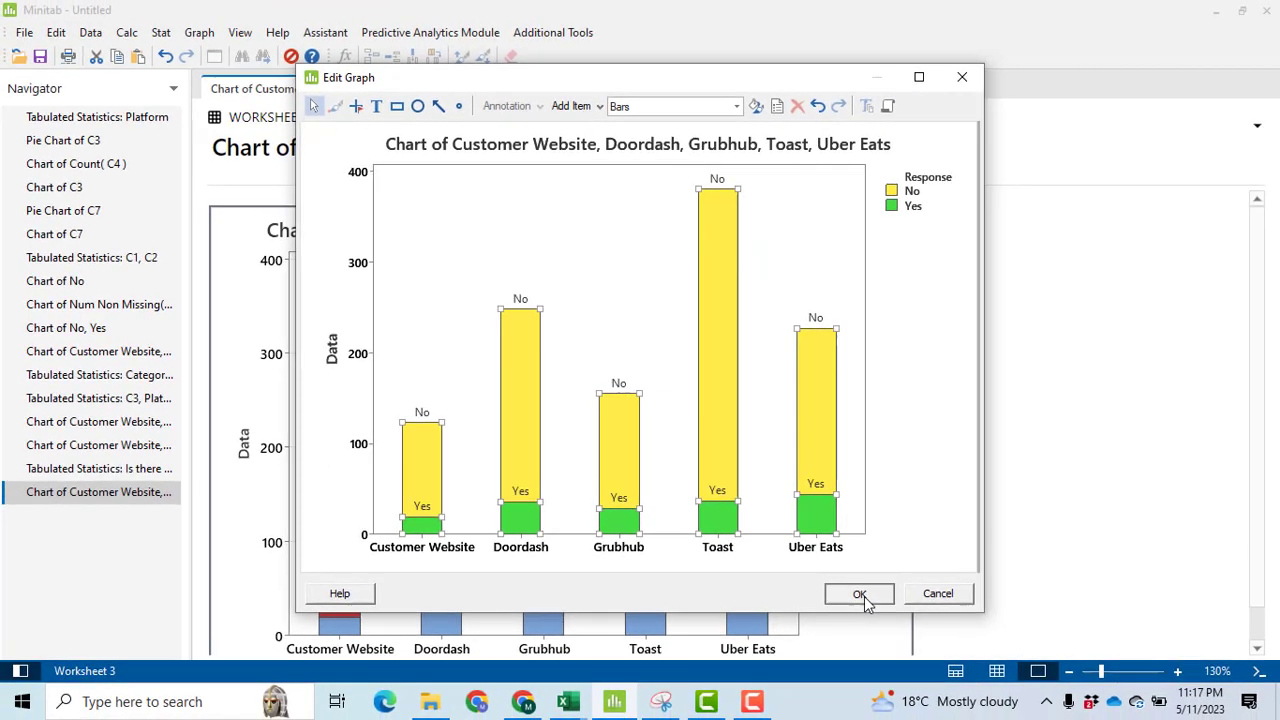
Step: Close the graph editor and copy the finished chart with Copy Graph
{"action": "left_click", "coordinate": [911, 651]}
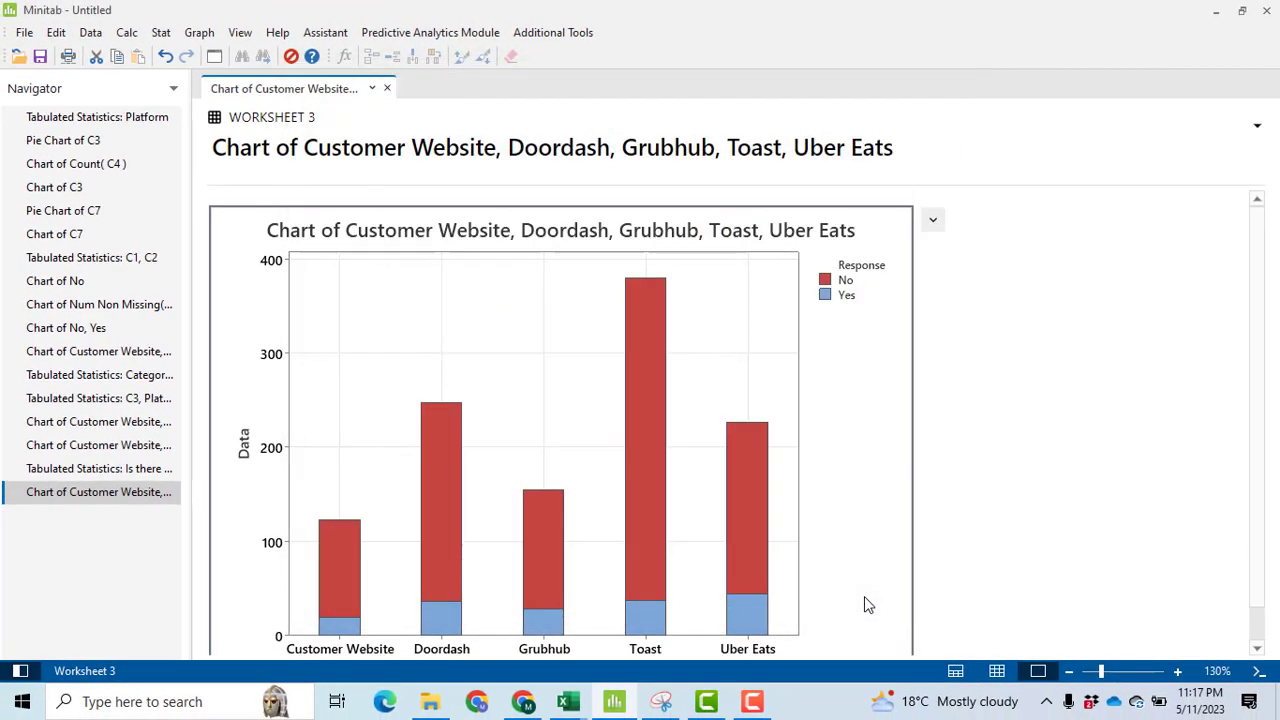
{"action": "right_click", "coordinate": [697, 347]}
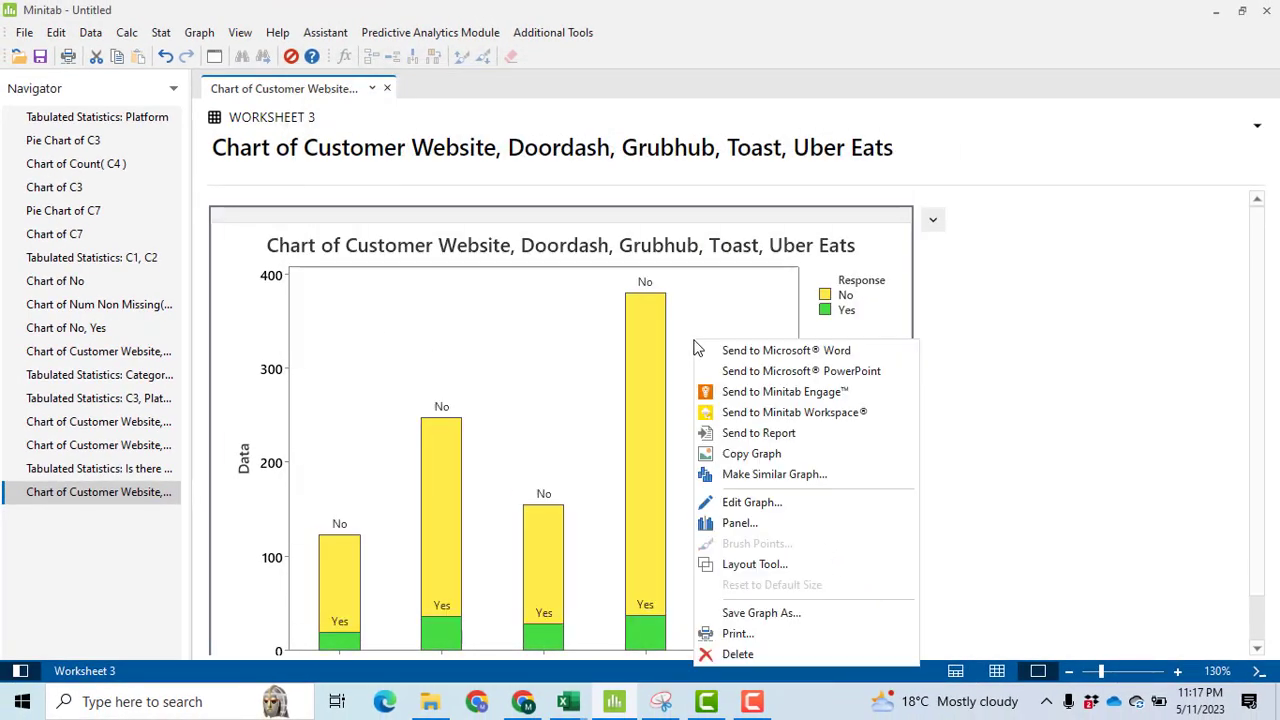
{"action": "left_click", "coordinate": [752, 454]}
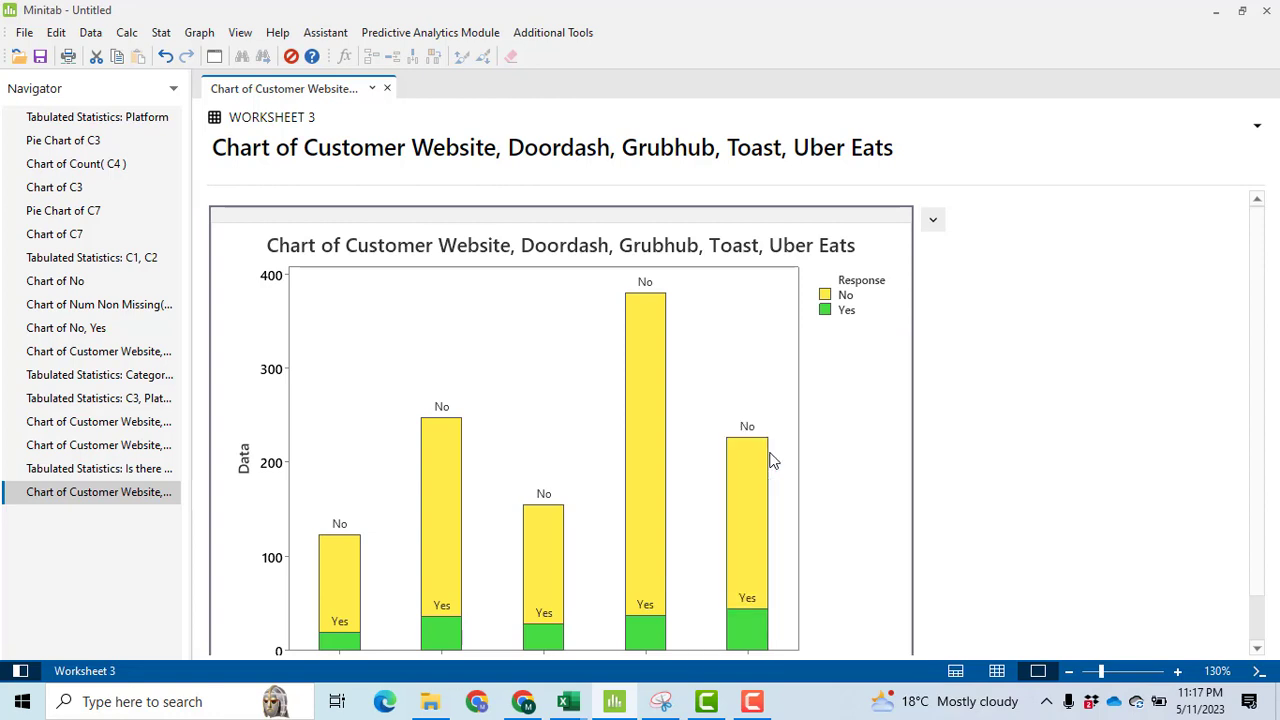